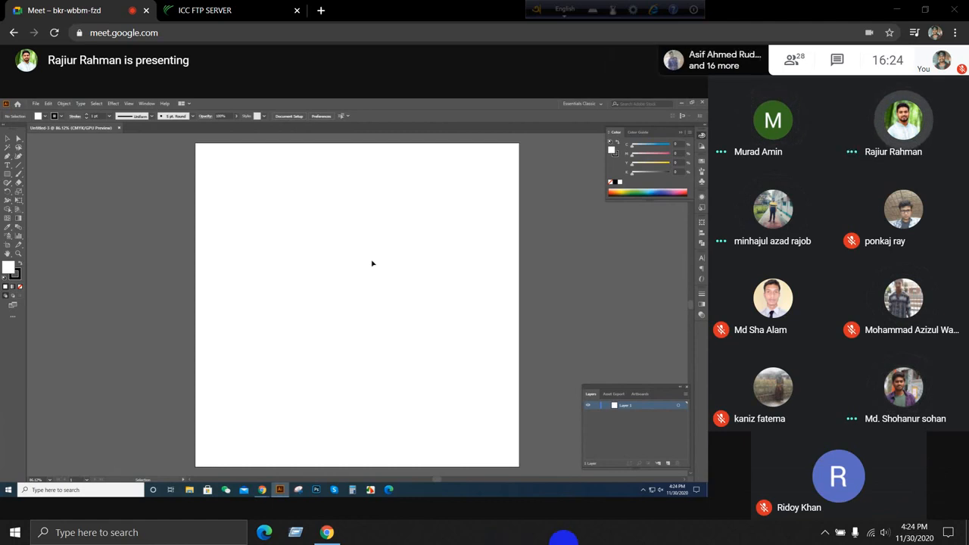
pyautogui.click(824, 532)
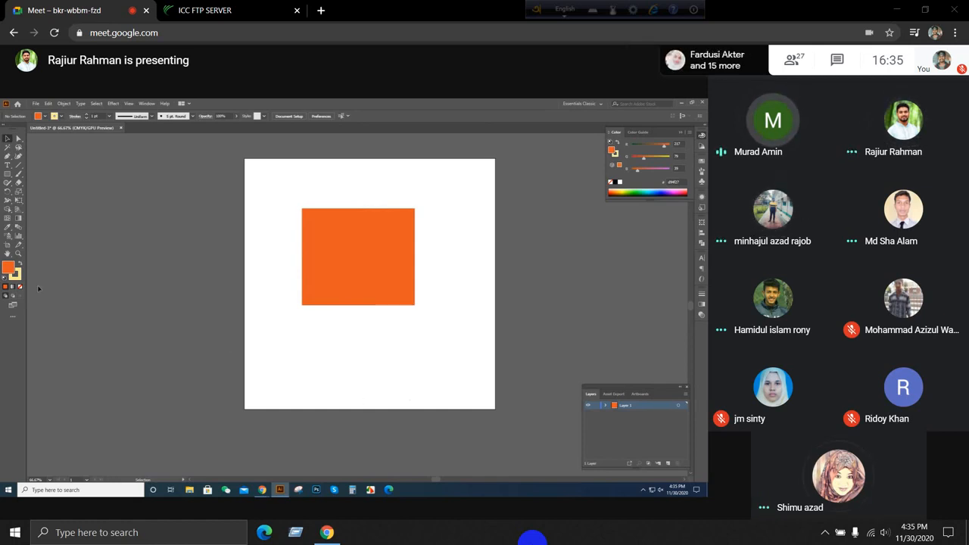
# Step: Change the stroke colour to a fully saturated bright blue with hue 230°, saturation 100% and brightness 100%
pyautogui.doubleClick(19, 276)
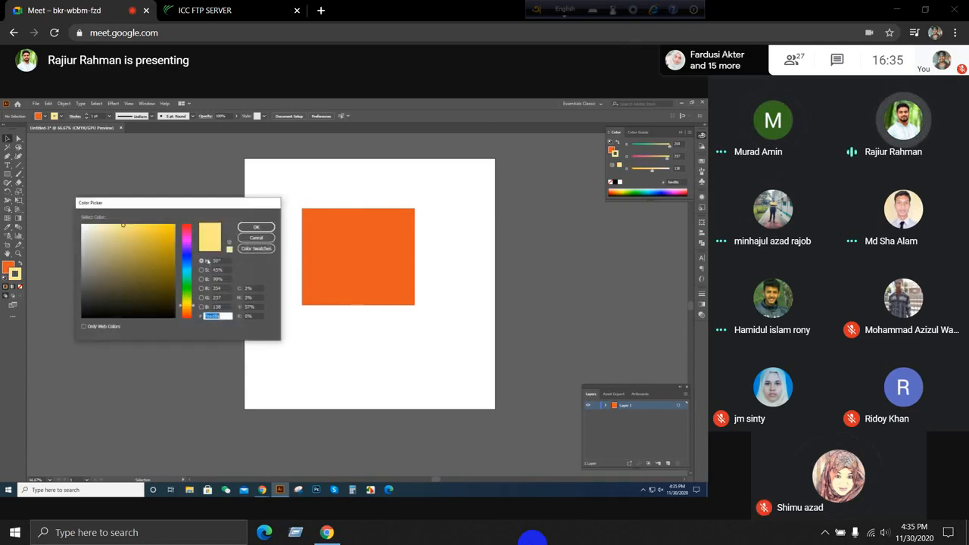
pyautogui.click(187, 256)
pyautogui.click(174, 226)
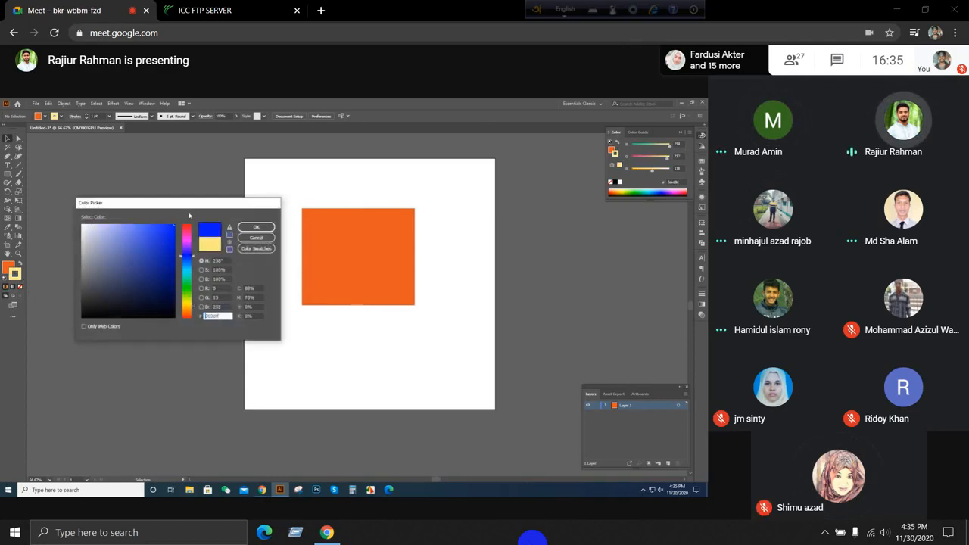
pyautogui.click(257, 227)
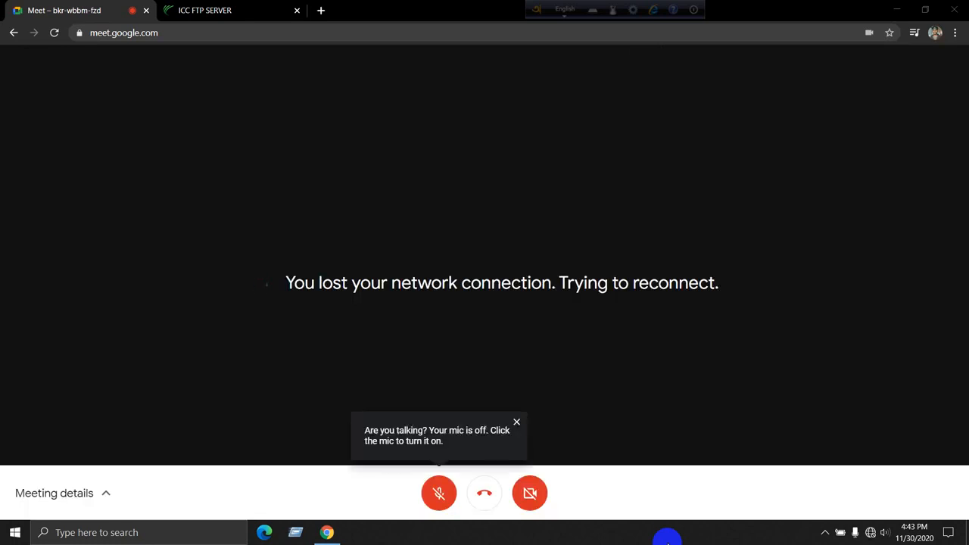
# Step: Connect the computer to the "Auto pass" Wi-Fi network with automatic connection enabled
pyautogui.click(871, 533)
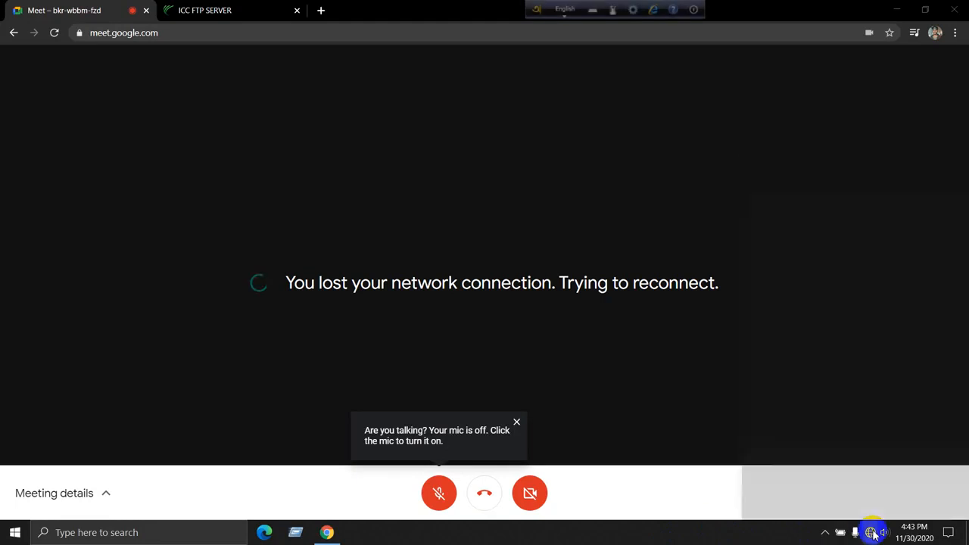
pyautogui.click(870, 171)
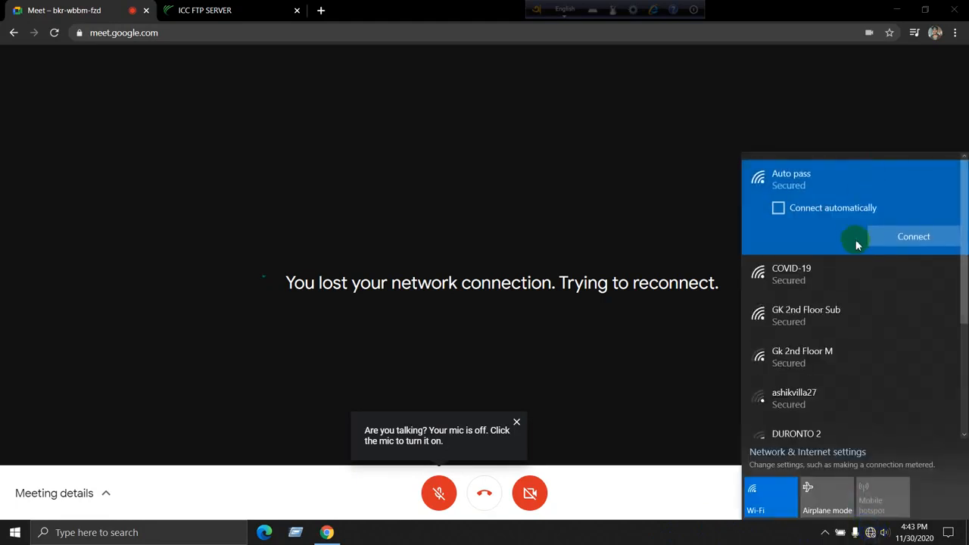
pyautogui.click(778, 207)
pyautogui.click(871, 237)
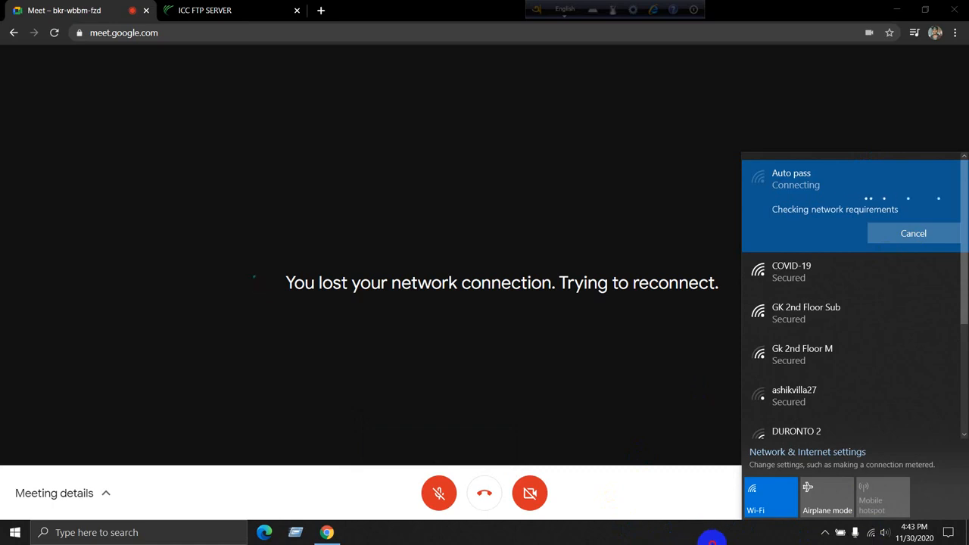
pyautogui.click(712, 539)
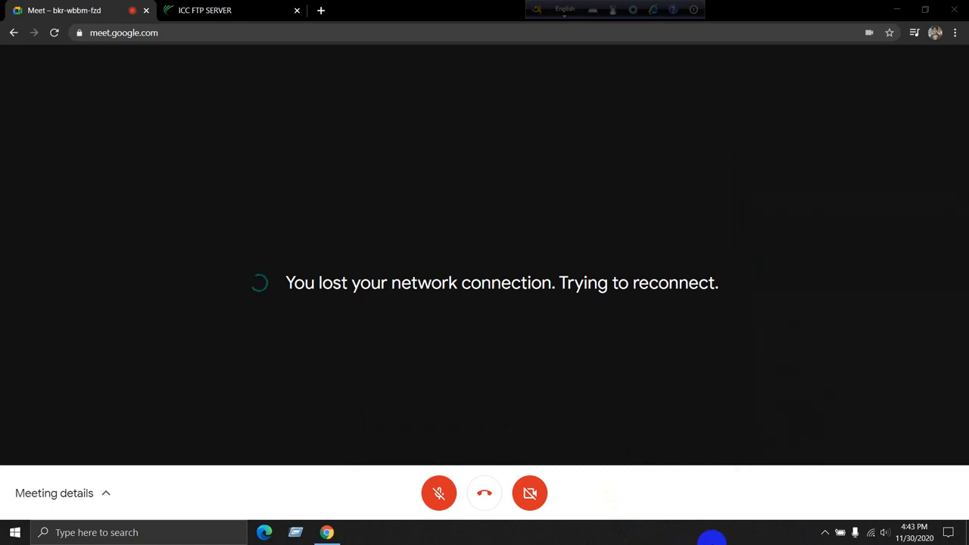
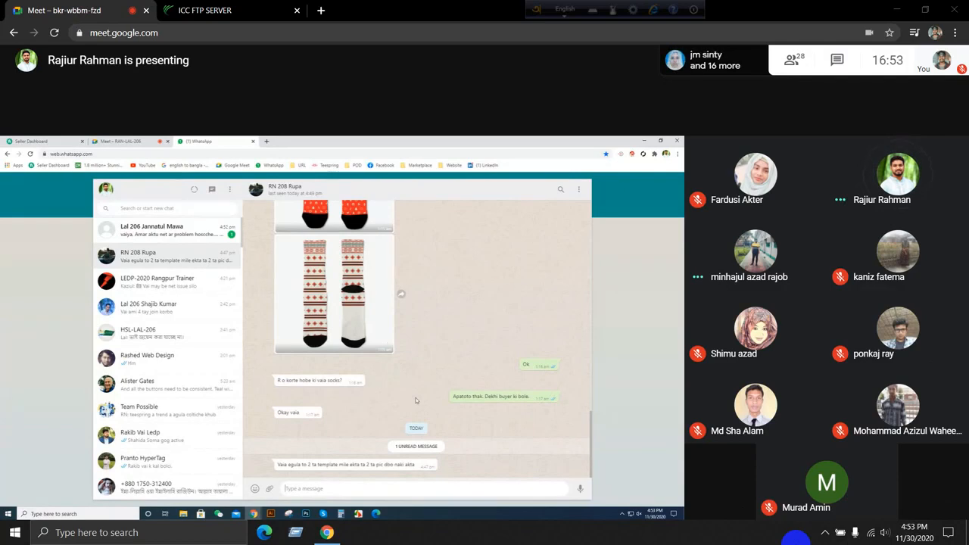
pyautogui.click(827, 533)
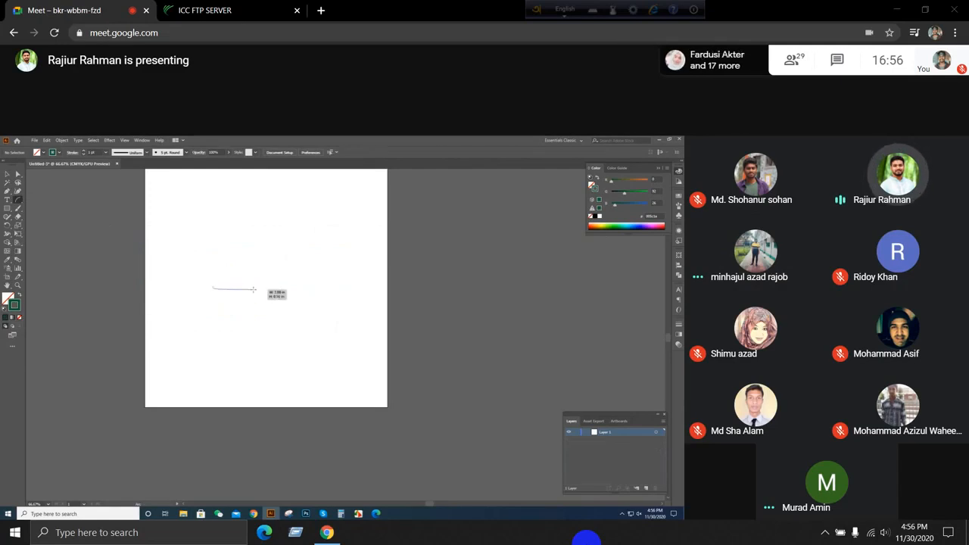
# Step: Draw an arc about 2.2 in wide and 1.6 in high near the artboard's centre, adjusting its curvature until it bows downward
pyautogui.moveTo(272, 286); pyautogui.dragTo(277, 330)
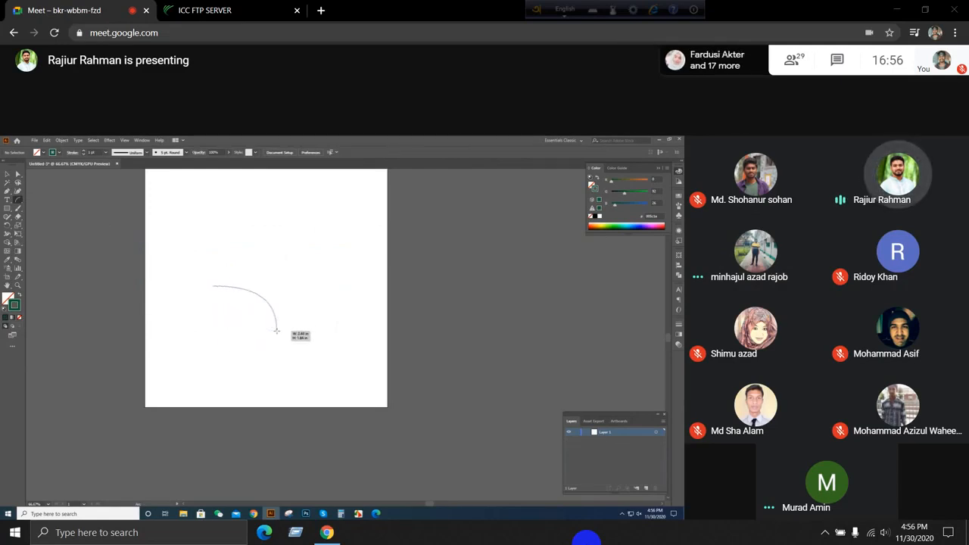
pyautogui.press('Up')
pyautogui.press('Up')
pyautogui.press('Up')
pyautogui.moveTo(277, 330)
pyautogui.mouseDown()
pyautogui.moveTo(265, 277)
pyautogui.moveTo(237, 249)
pyautogui.moveTo(254, 280)
pyautogui.moveTo(252, 315)
pyautogui.moveTo(265, 324)
pyautogui.mouseUp()
pyautogui.press('Down')
pyautogui.press('Down')
pyautogui.press('Down')
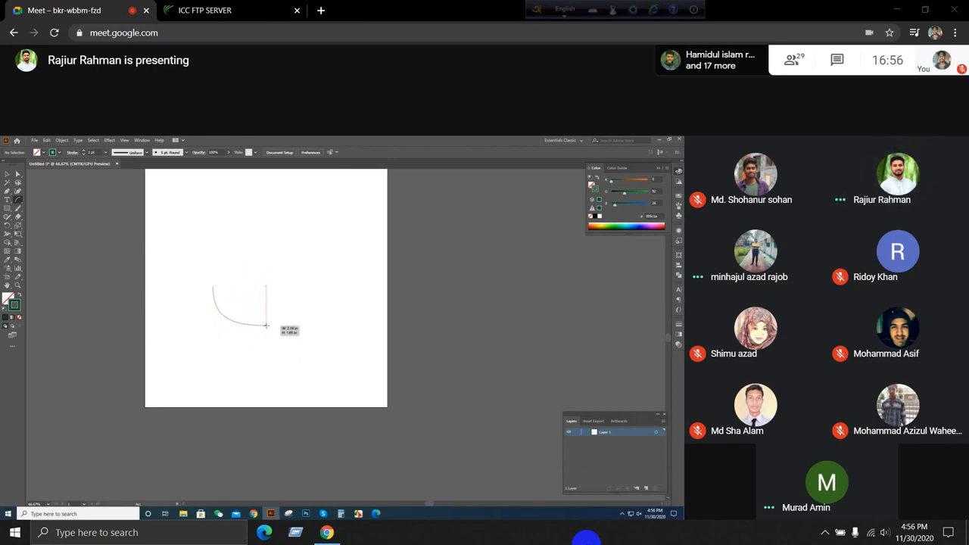
pyautogui.press('Up')
pyautogui.press('Up')
pyautogui.press('Up')
pyautogui.press('Up')
pyautogui.press('Up')
pyautogui.press('Up')
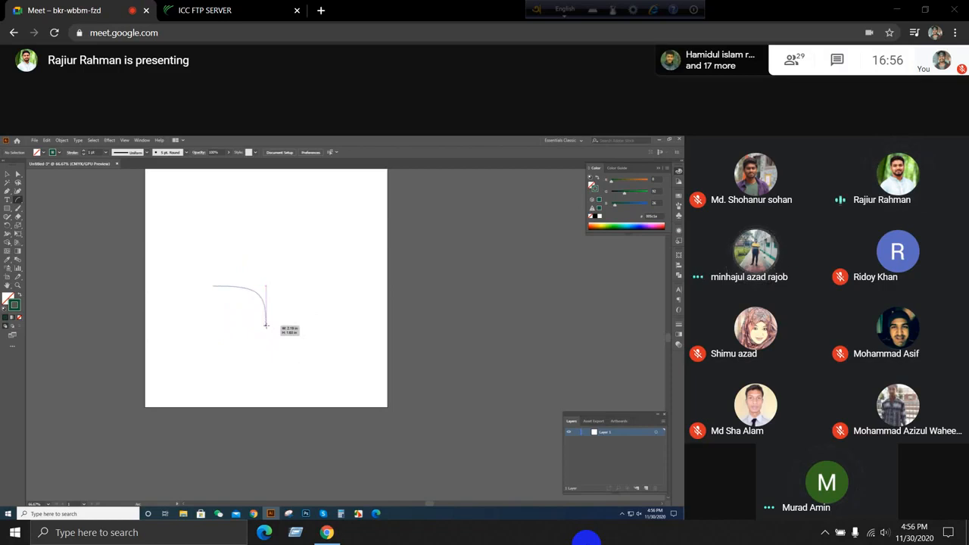
pyautogui.press('Down')
pyautogui.press('Down')
pyautogui.press('Down')
pyautogui.moveTo(265, 325); pyautogui.dragTo(266, 325)
# Step: Draw a larger arc from the artboard's upper middle down toward its right side, increasing its curvature so it bows outward
pyautogui.moveTo(259, 228)
pyautogui.mouseDown()
pyautogui.moveTo(313, 260)
pyautogui.moveTo(347, 300)
pyautogui.moveTo(394, 388)
pyautogui.moveTo(372, 356)
pyautogui.moveTo(377, 369)
pyautogui.moveTo(365, 312)
pyautogui.moveTo(406, 406)
pyautogui.moveTo(392, 371)
pyautogui.moveTo(330, 296)
pyautogui.moveTo(349, 392)
pyautogui.moveTo(314, 298)
pyautogui.moveTo(352, 365)
pyautogui.moveTo(338, 335)
pyautogui.mouseUp()
pyautogui.press('Up')
pyautogui.press('Up')
pyautogui.press('Up')
pyautogui.press('Up')
pyautogui.press('Up')
pyautogui.press('Up')
pyautogui.press('f')
pyautogui.press('f')
pyautogui.press('f')
pyautogui.press('f')
pyautogui.press('Up')
pyautogui.press('Up')
pyautogui.press('Up')
pyautogui.press('Up')
pyautogui.press('Up')
pyautogui.press('Up')
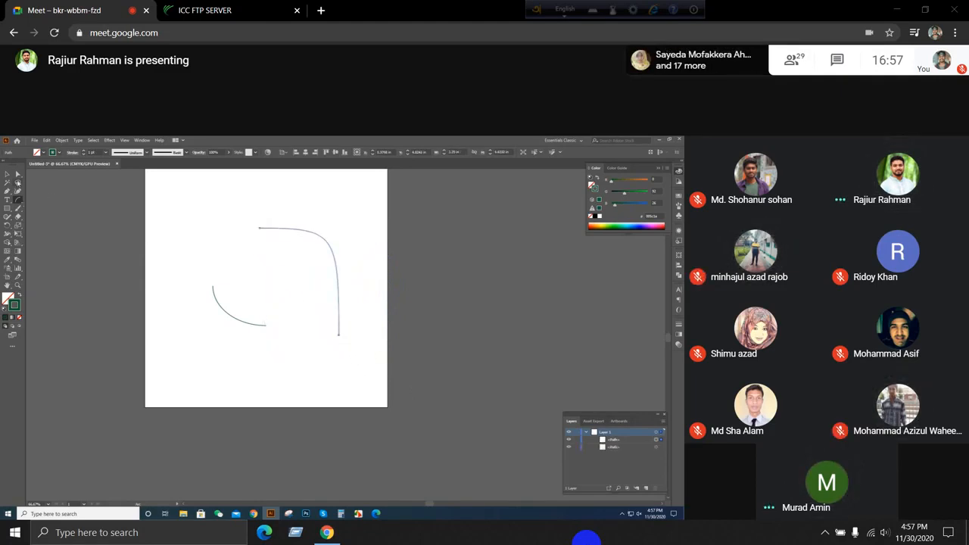
# Step: Select both arcs on the artboard and delete them
pyautogui.click(8, 174)
pyautogui.moveTo(176, 234); pyautogui.dragTo(370, 364)
pyautogui.press('Delete')
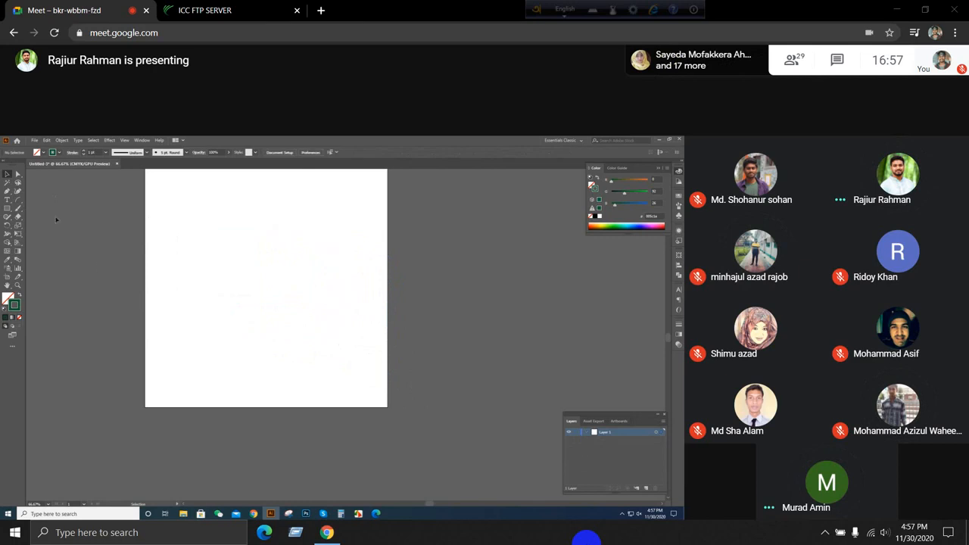
# Step: Examine the tool variants grouped with the Direct Selection, Arc, Paintbrush and Eraser tools
pyautogui.moveTo(20, 203)
pyautogui.mouseDown()
pyautogui.moveTo(41, 212)
pyautogui.moveTo(16, 201)
pyautogui.mouseUp()
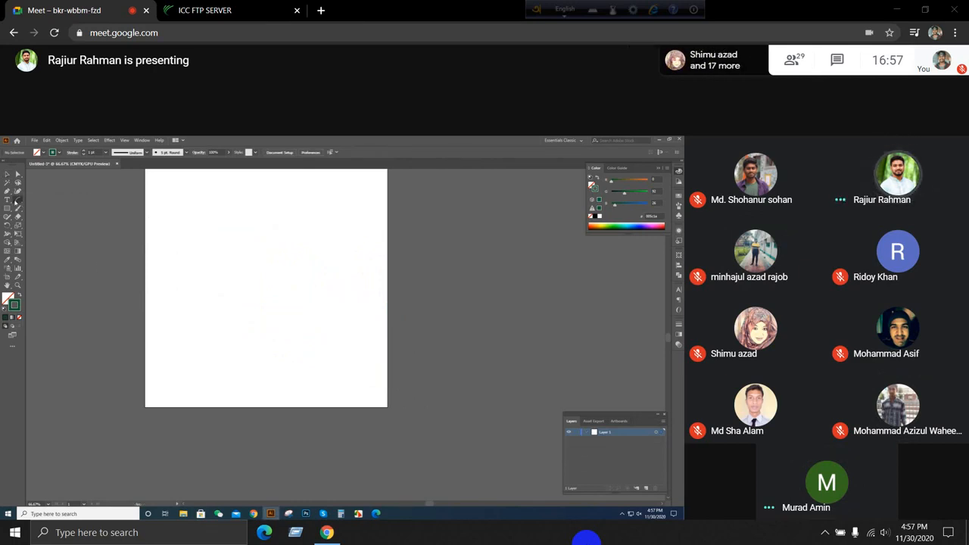
pyautogui.click(20, 201)
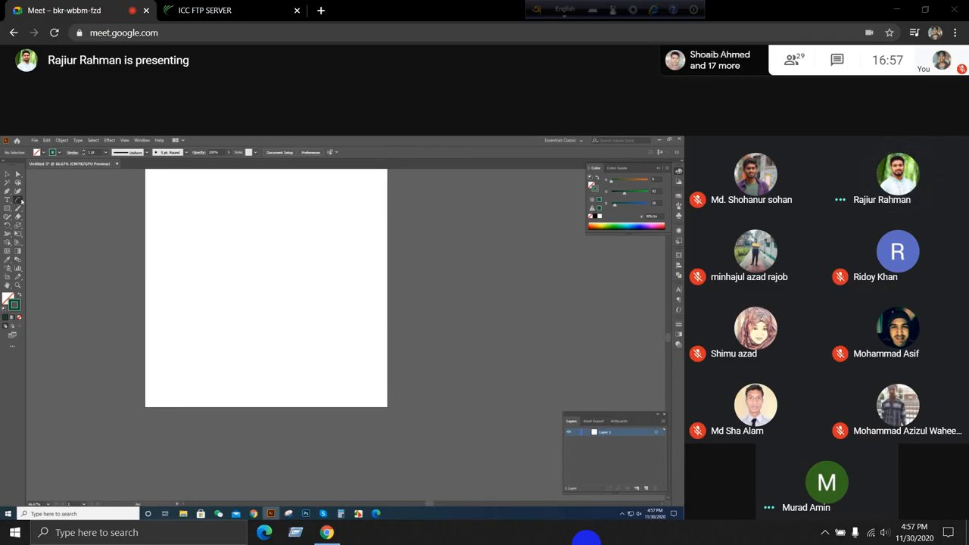
pyautogui.click(19, 208)
pyautogui.click(17, 193)
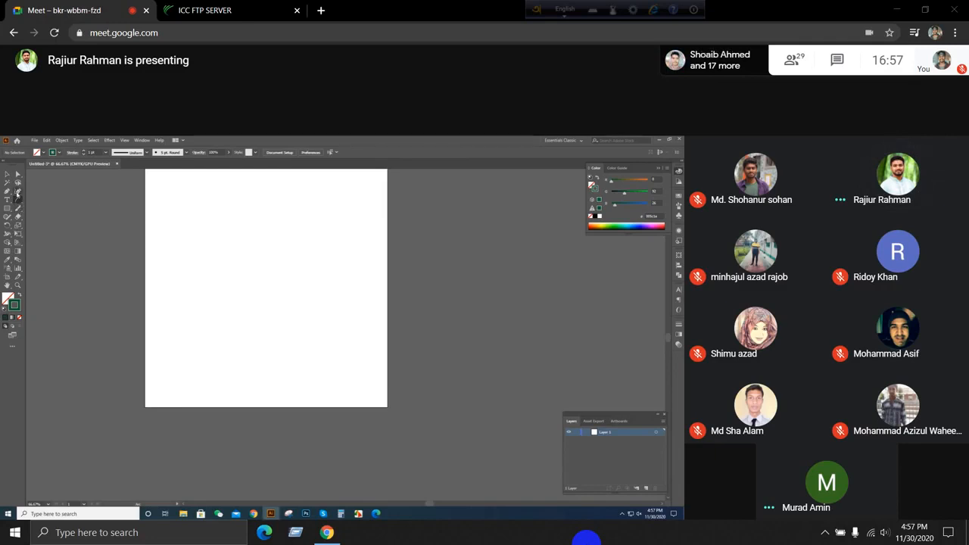
pyautogui.click(18, 175)
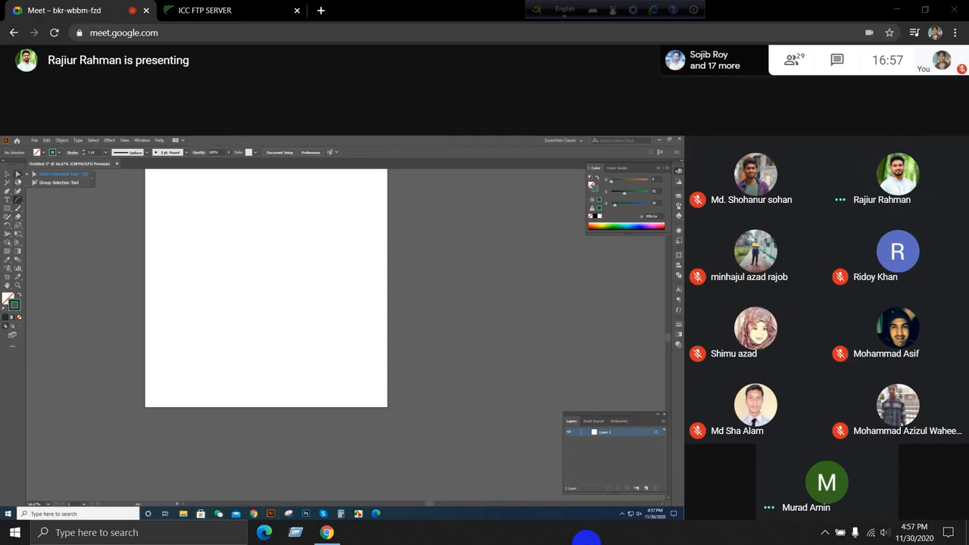
pyautogui.click(20, 200)
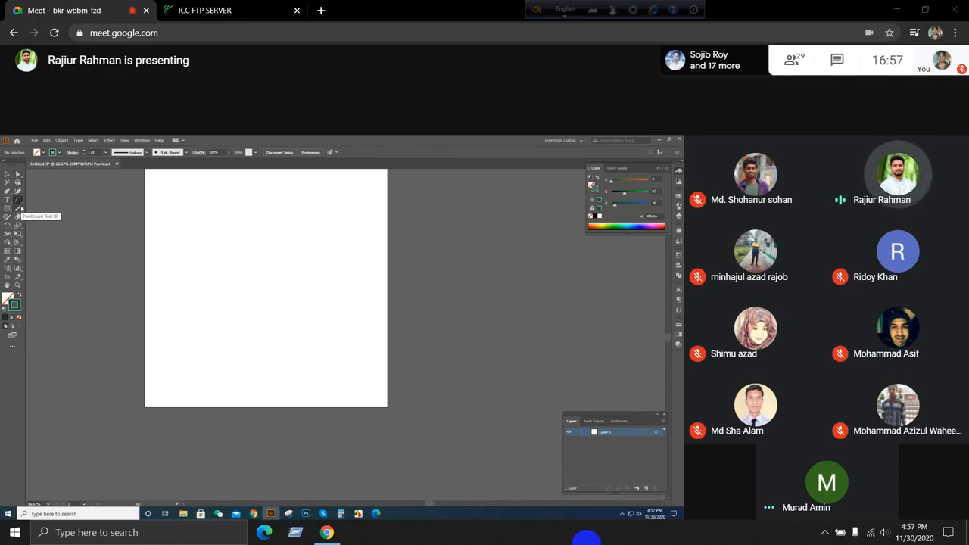
pyautogui.click(20, 219)
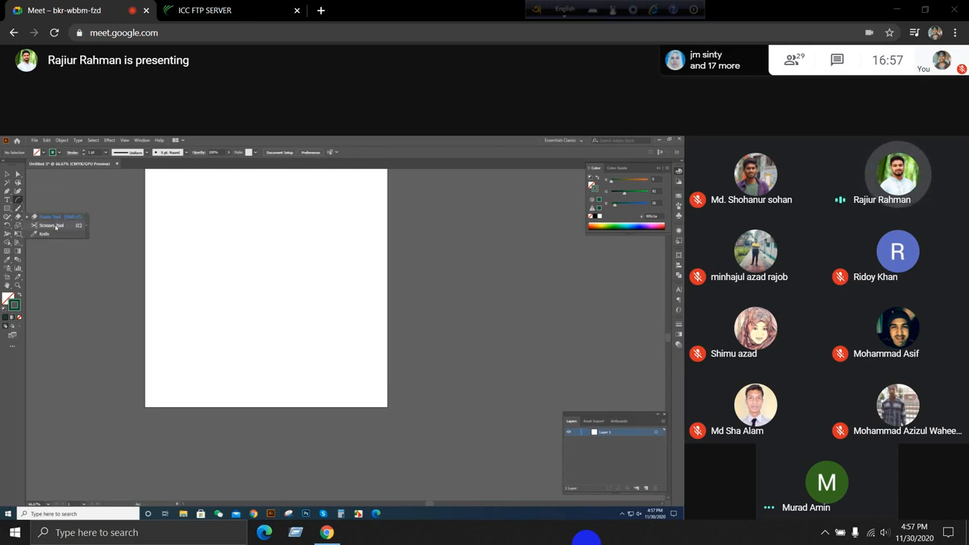
pyautogui.click(18, 208)
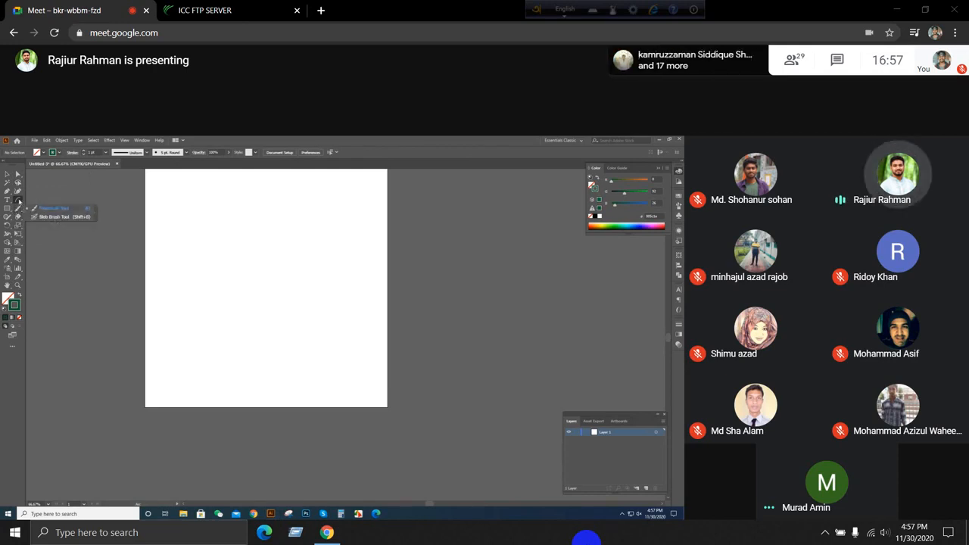
pyautogui.click(18, 200)
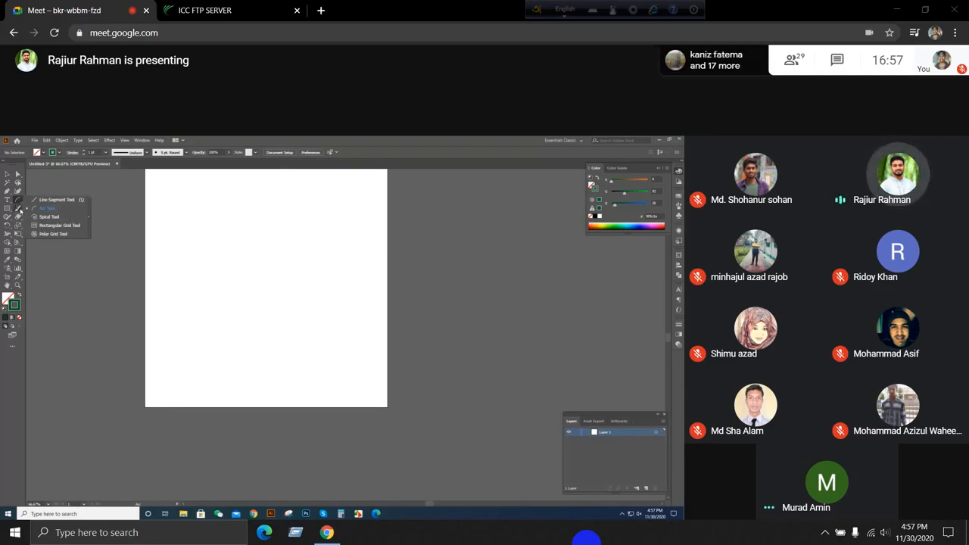
pyautogui.click(18, 208)
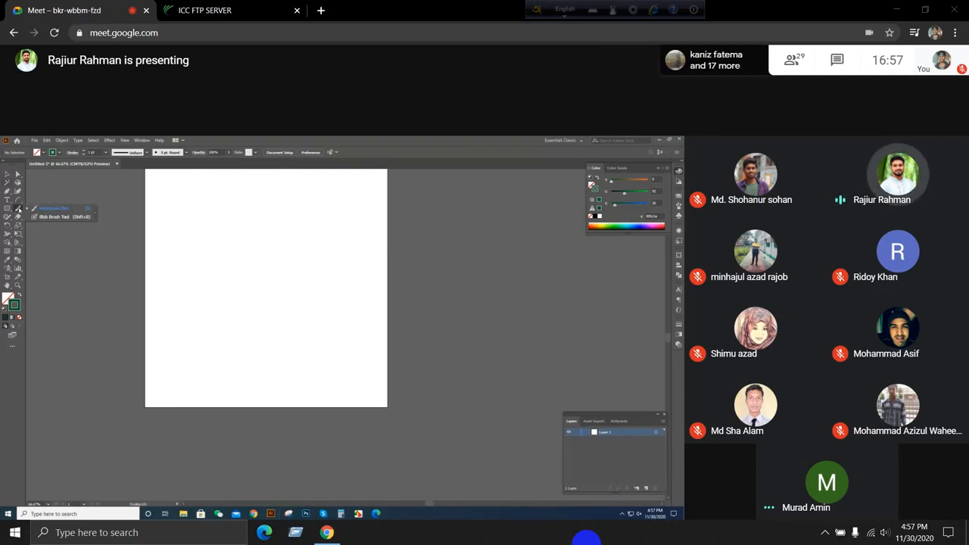
pyautogui.click(19, 200)
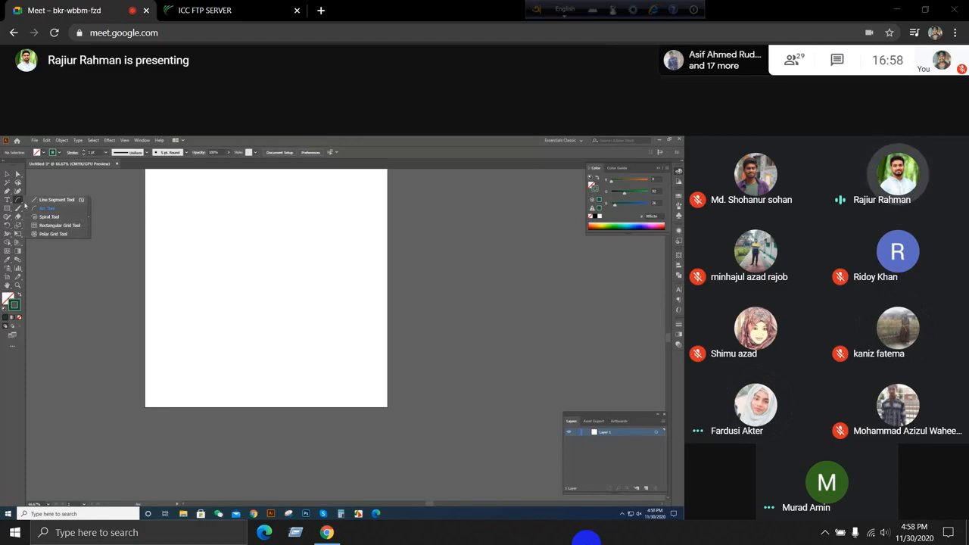
pyautogui.click(19, 210)
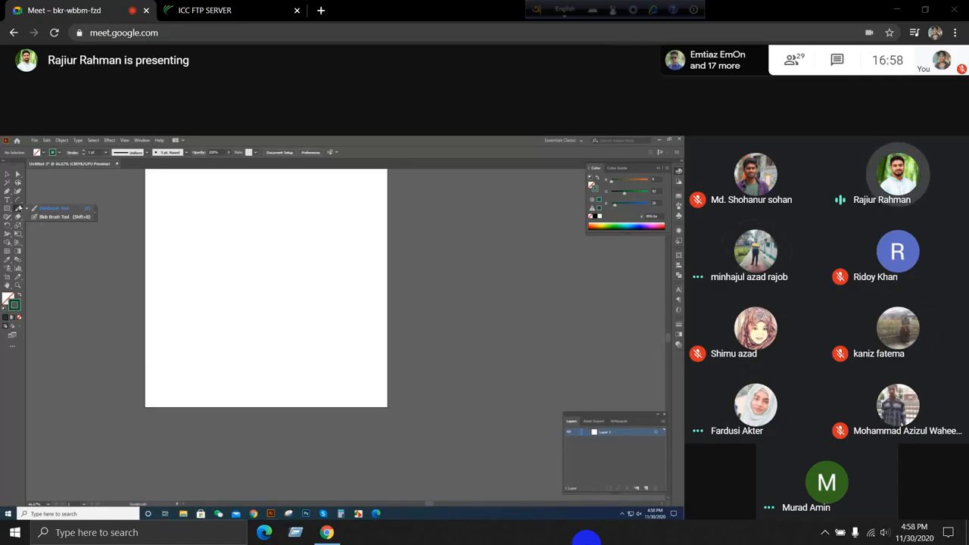
pyautogui.click(7, 208)
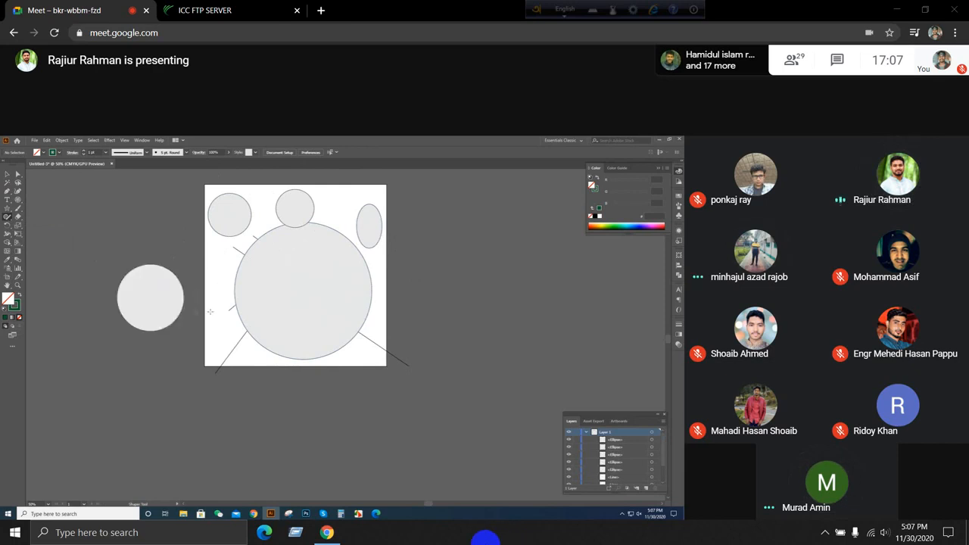
# Step: Switch to Snipping Tool and capture the meeting view with the shared drawing and participant tiles across the full screen width
pyautogui.click(230, 534)
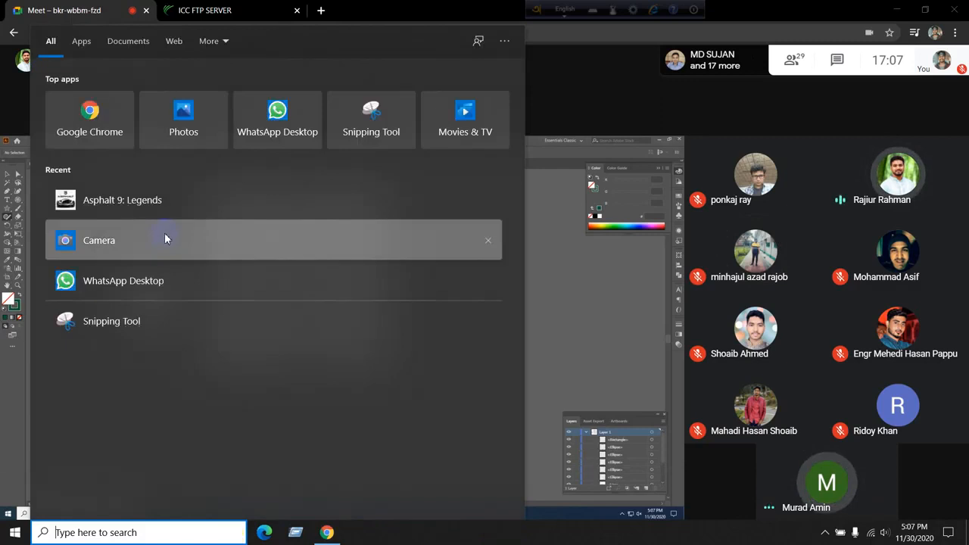
pyautogui.click(150, 321)
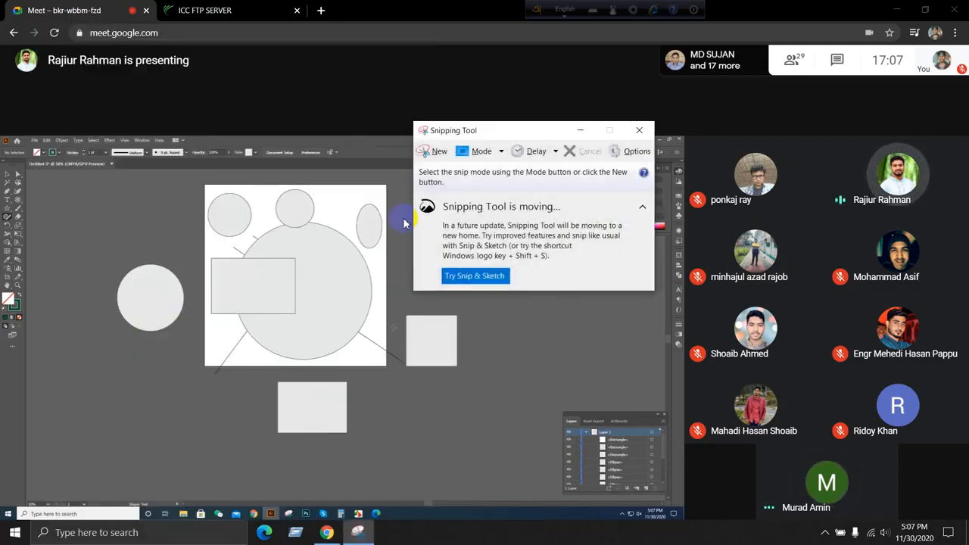
pyautogui.click(425, 156)
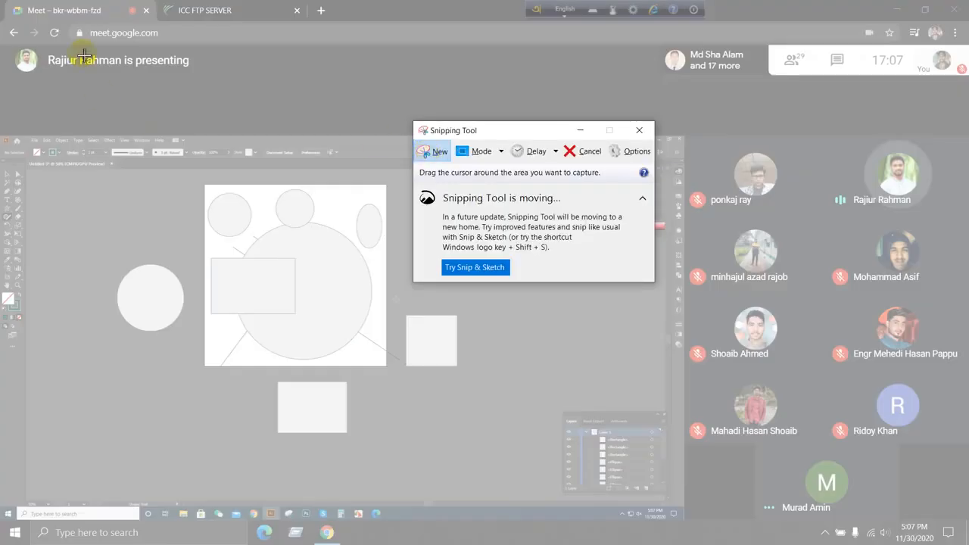
pyautogui.moveTo(2, 45); pyautogui.dragTo(968, 457)
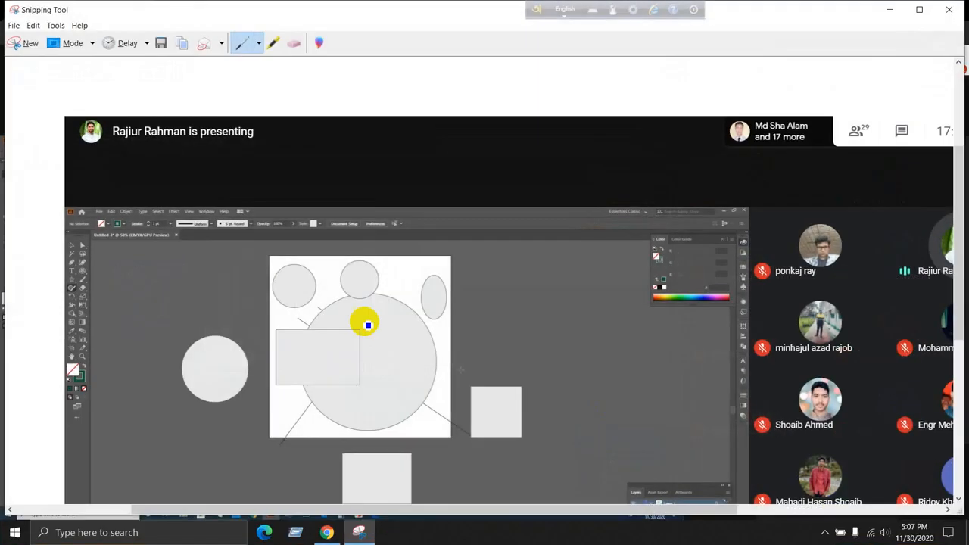
# Step: Save the captured snip as a PNG named HSL-LAL-206 Class 28 in the Screenshot 2.0 folder and close Snipping Tool
pyautogui.click(14, 25)
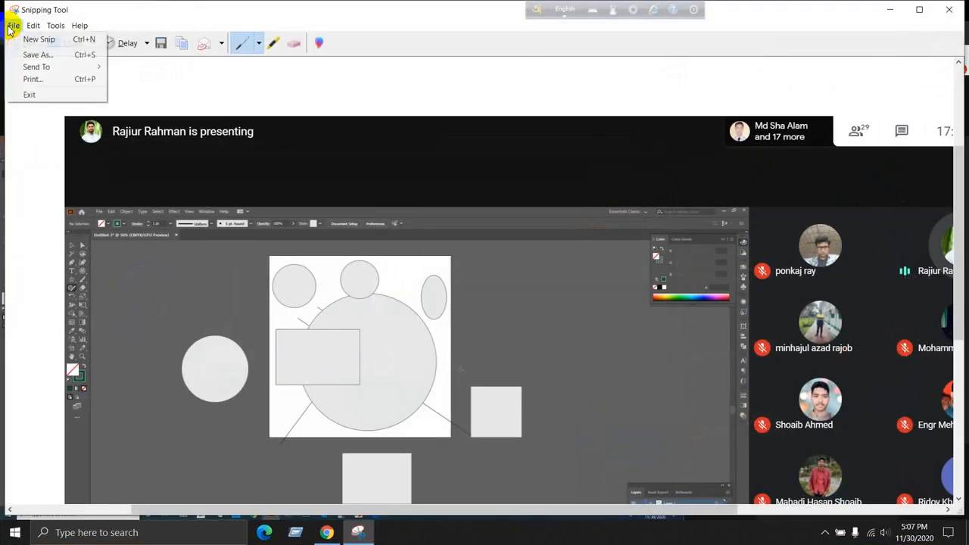
pyautogui.click(36, 56)
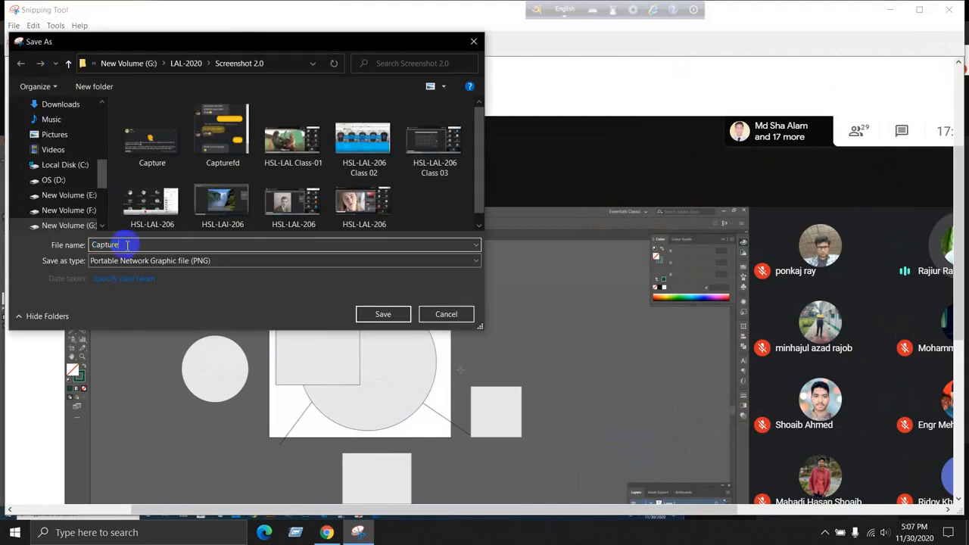
pyautogui.press('BackSpace')
pyautogui.press('BackSpace')
pyautogui.press('BackSpace')
pyautogui.press('BackSpace')
pyautogui.press('BackSpace')
pyautogui.write('HSL-LAL')
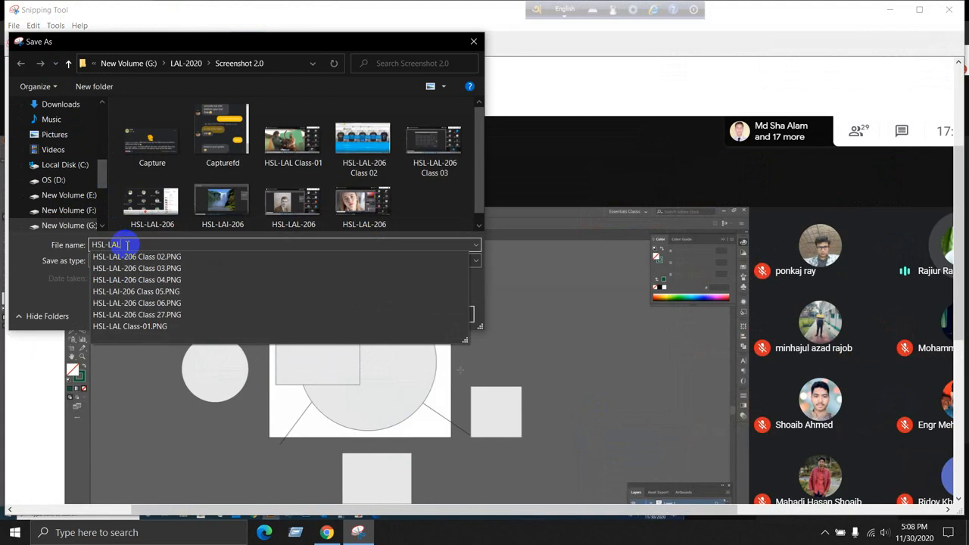
pyautogui.write('-206 Class')
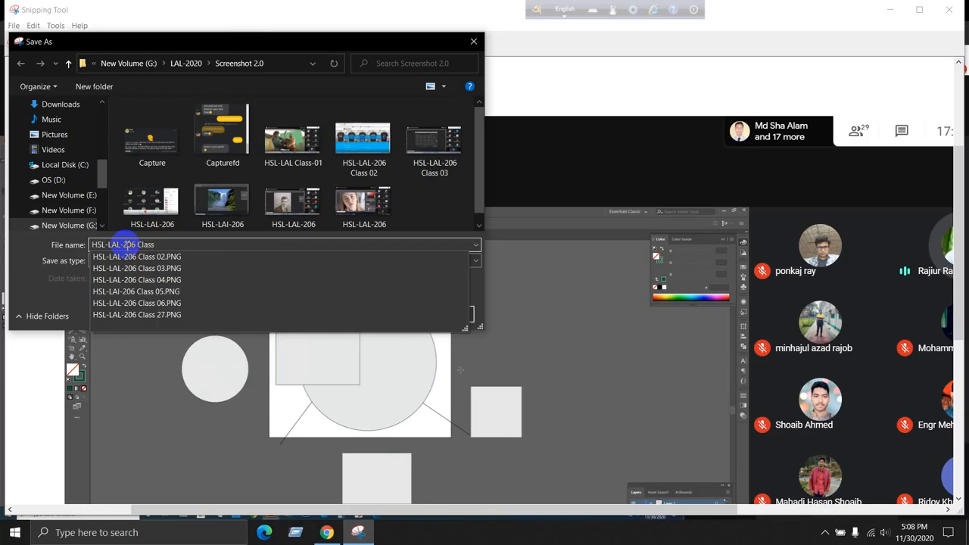
pyautogui.write('28')
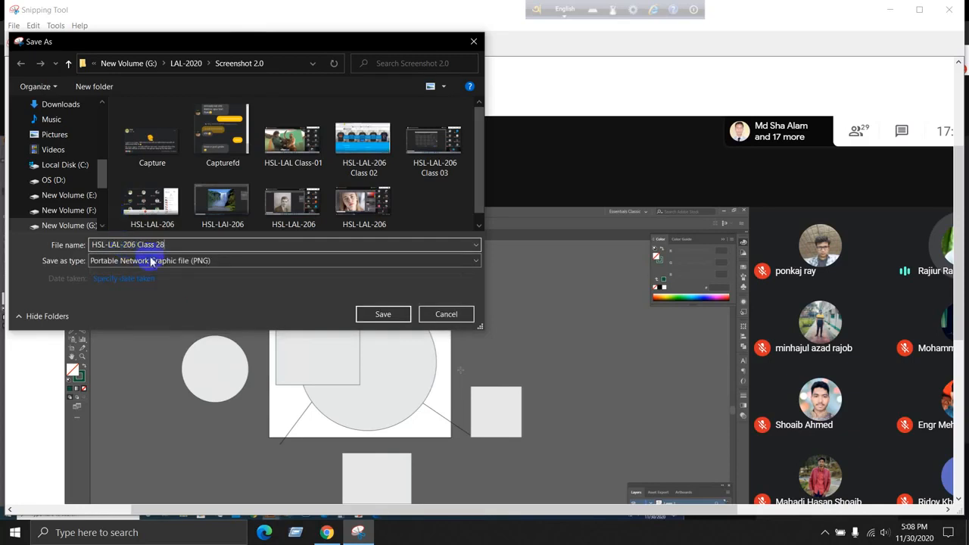
pyautogui.click(375, 314)
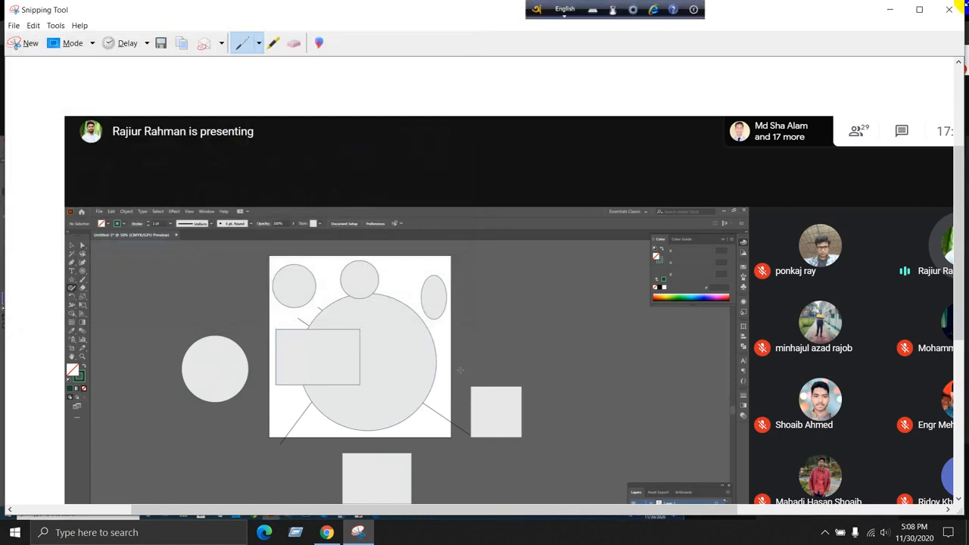
pyautogui.click(948, 9)
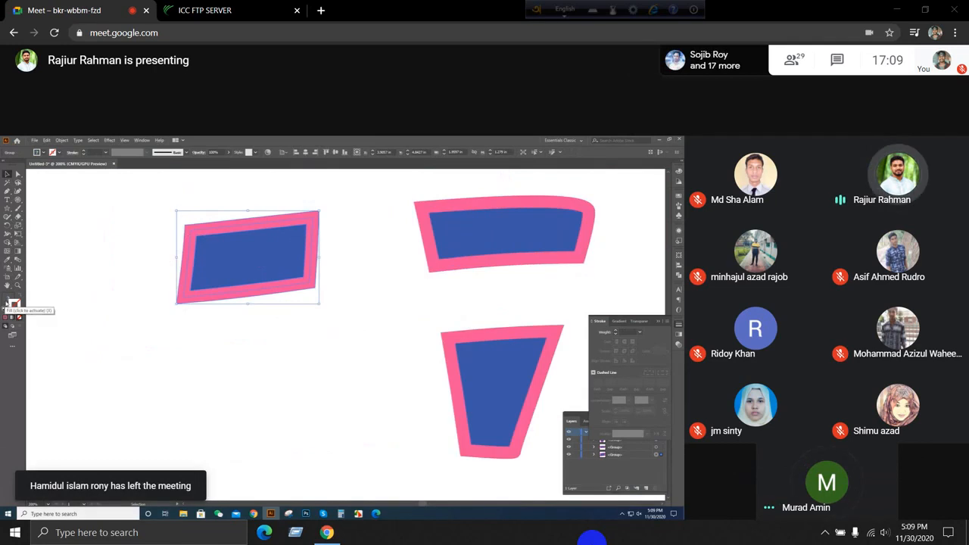
# Step: Ungroup the slanted four-sided shape on the artboard's left side into its pink outline and blue inner shape
pyautogui.click(7, 300)
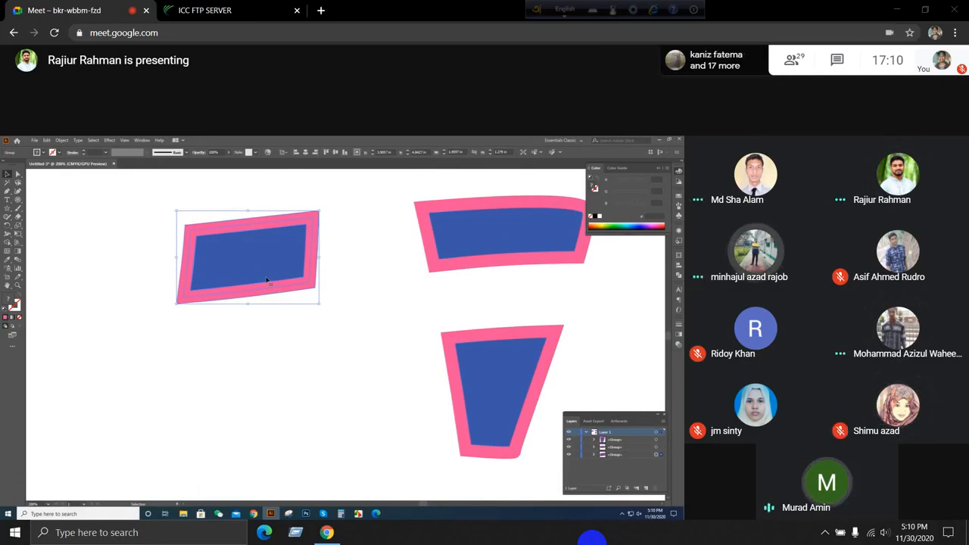
pyautogui.scroll(-1, 266, 281)
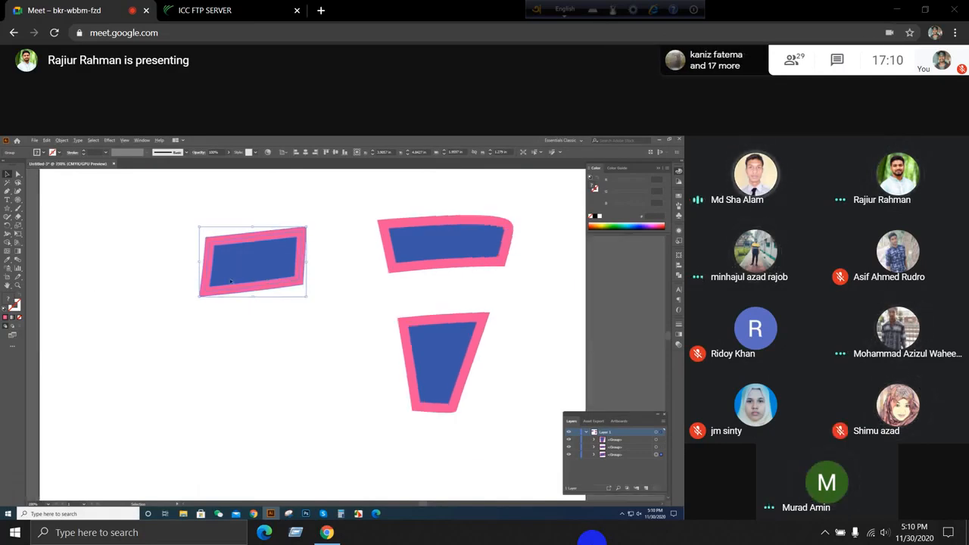
pyautogui.scroll(1, 238, 277)
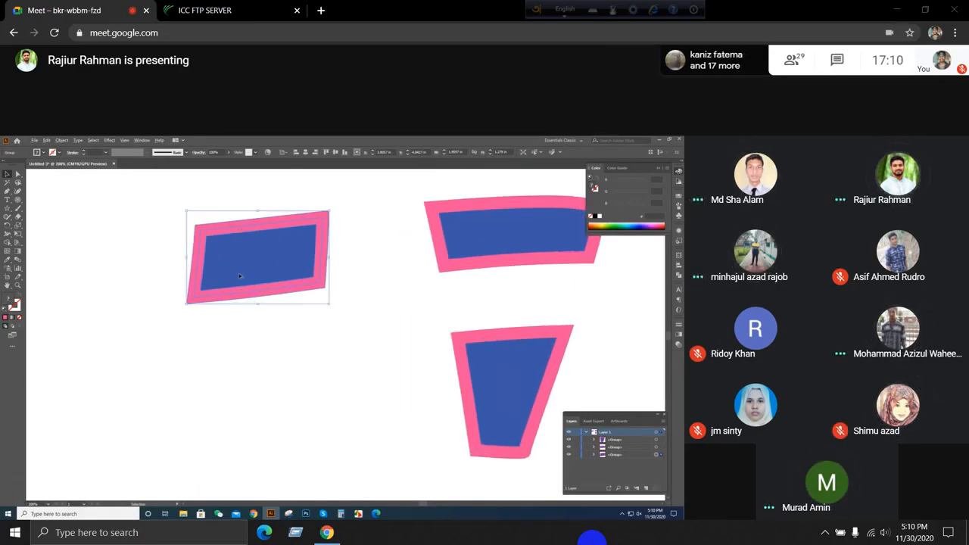
pyautogui.scroll(-1, 239, 276)
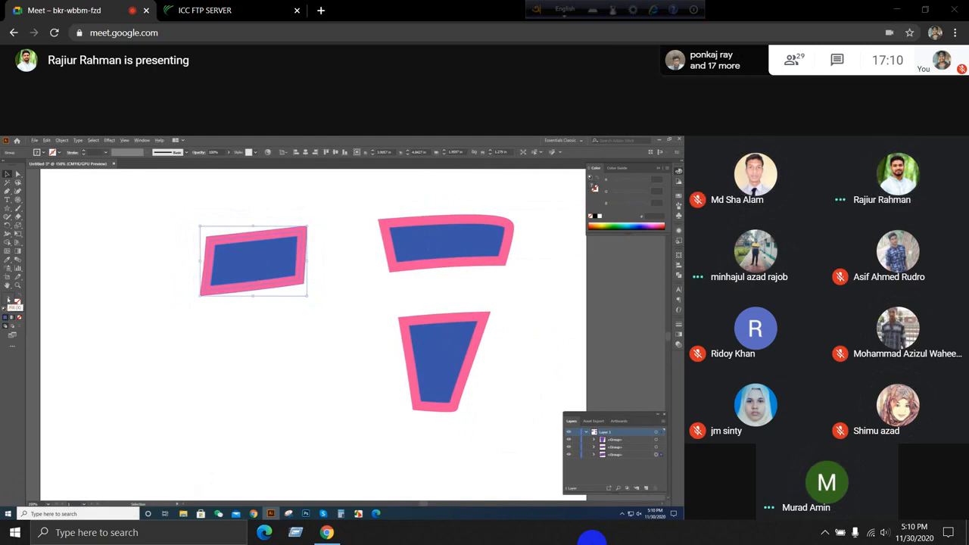
pyautogui.rightClick(254, 273)
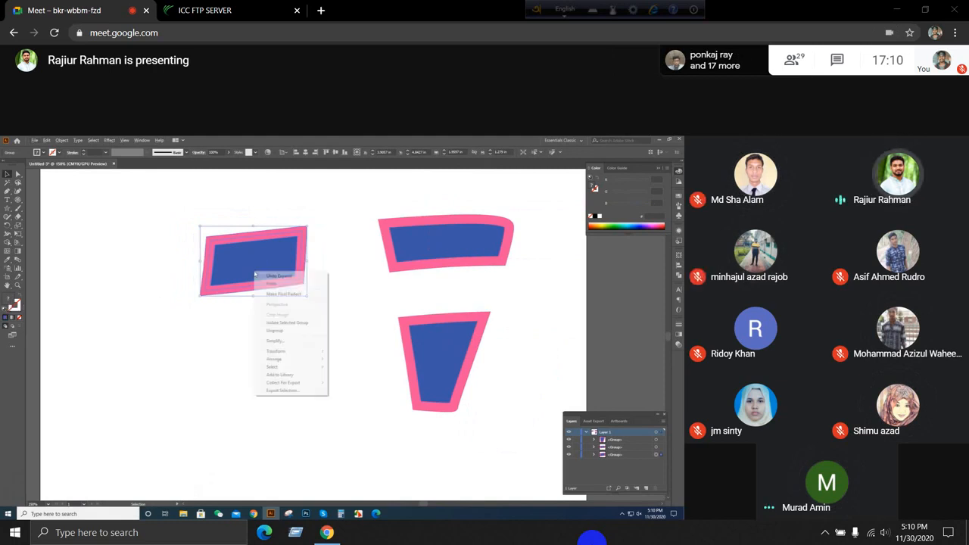
pyautogui.click(275, 330)
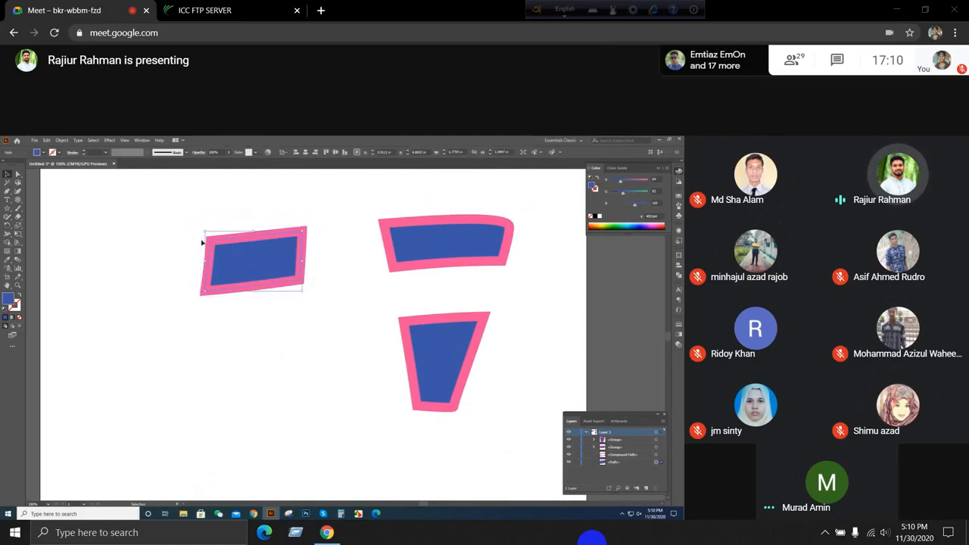
# Step: Move the ungrouped blue inner shape down out of its pink outline, check both parts separately, and undo the move
pyautogui.moveTo(330, 239); pyautogui.dragTo(230, 318)
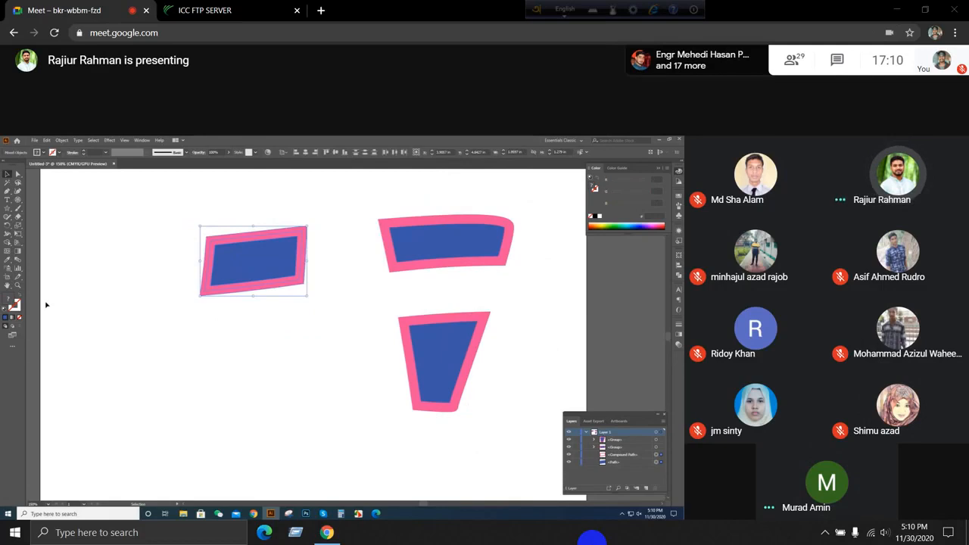
pyautogui.click(338, 290)
pyautogui.moveTo(262, 258); pyautogui.dragTo(220, 411)
pyautogui.click(302, 268)
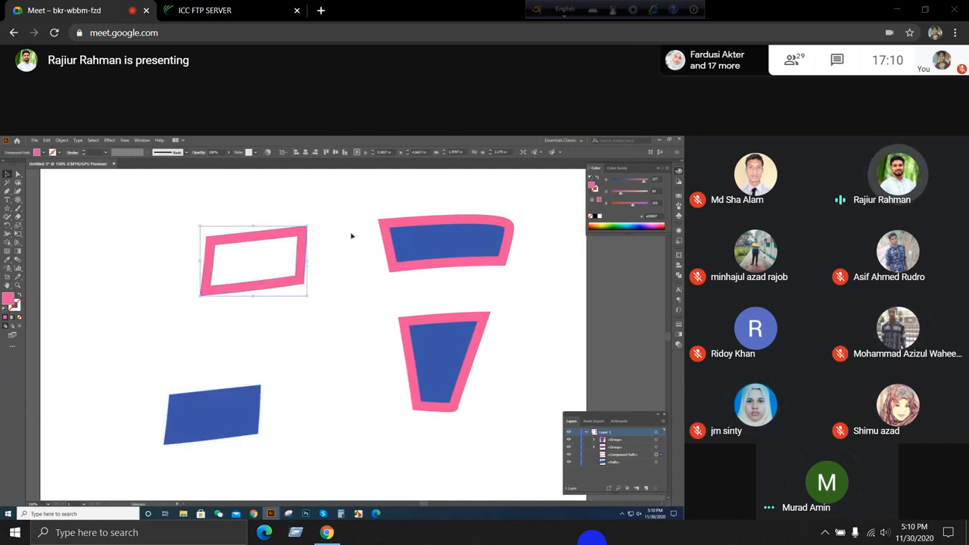
pyautogui.click(296, 324)
pyautogui.click(260, 284)
pyautogui.click(253, 399)
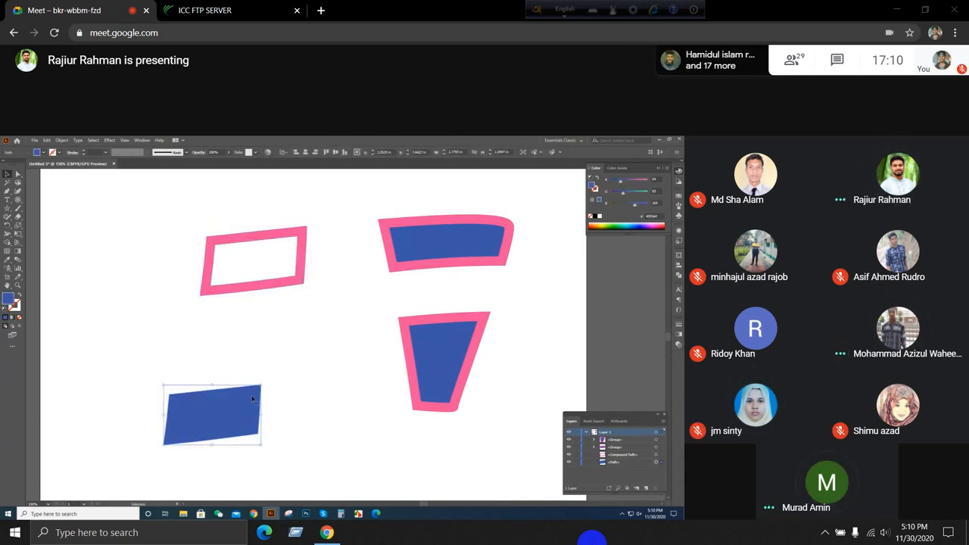
pyautogui.hotkey('ctrl', 'z')
# Step: Select the ungrouped pink and blue shape and erase most of it with the Eraser tool, leaving a thin strip
pyautogui.moveTo(156, 242); pyautogui.dragTo(258, 325)
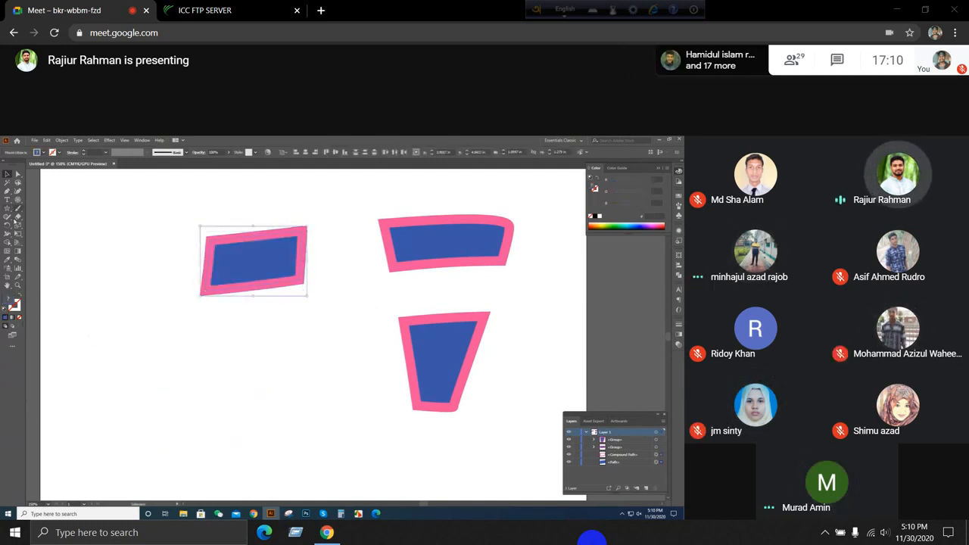
pyautogui.click(20, 219)
pyautogui.moveTo(220, 223); pyautogui.dragTo(219, 292)
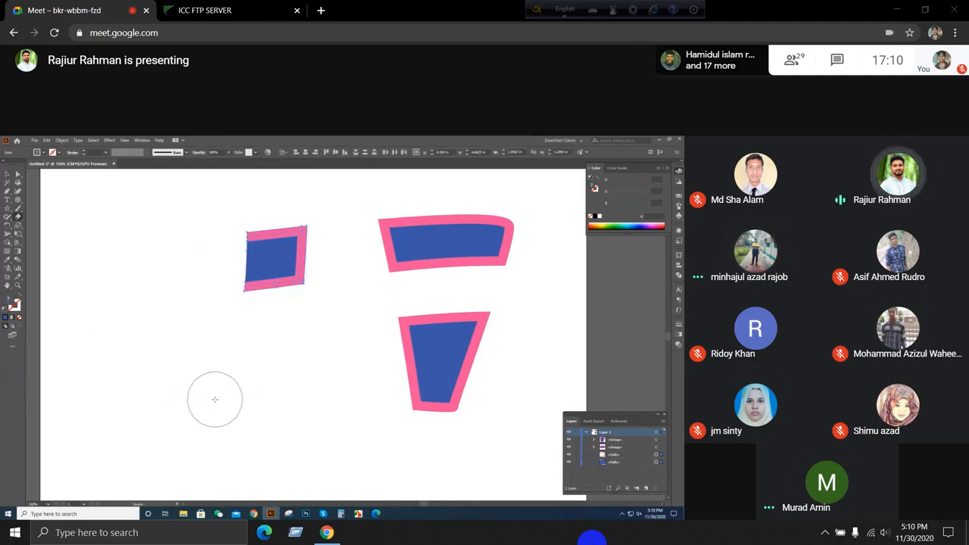
pyautogui.moveTo(215, 397)
pyautogui.mouseDown()
pyautogui.moveTo(208, 315)
pyautogui.moveTo(351, 336)
pyautogui.mouseUp()
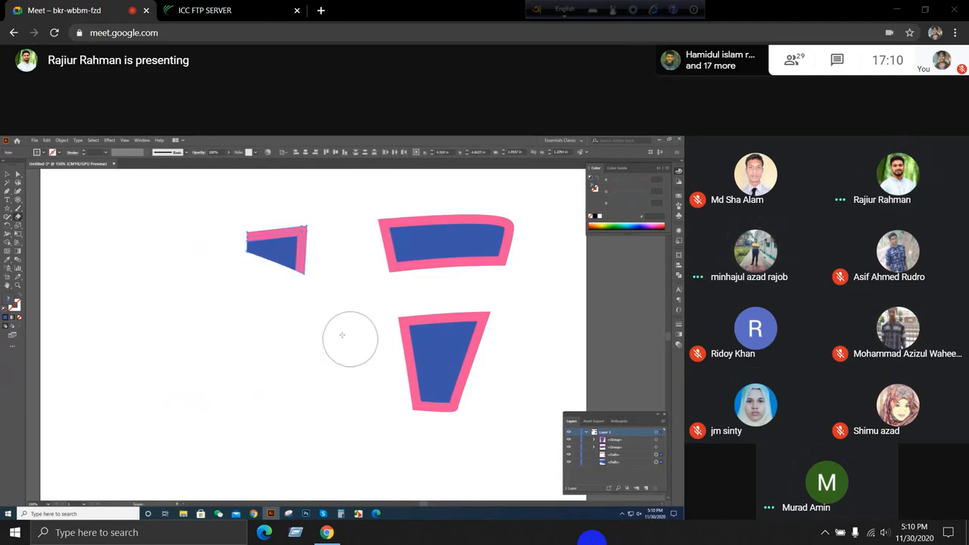
pyautogui.moveTo(263, 271); pyautogui.dragTo(351, 331)
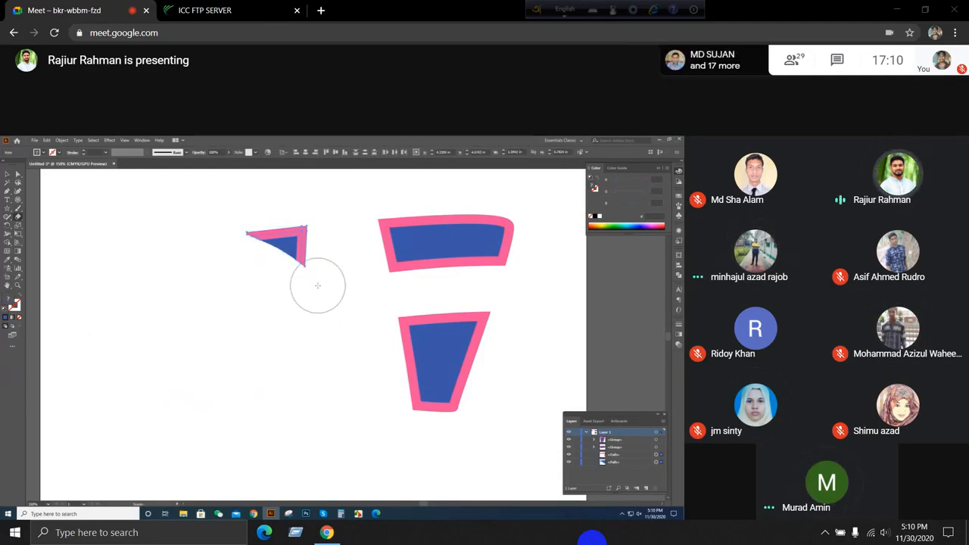
pyautogui.scroll(3, 293, 241)
pyautogui.scroll(-3, 317, 260)
pyautogui.scroll(1, 303, 269)
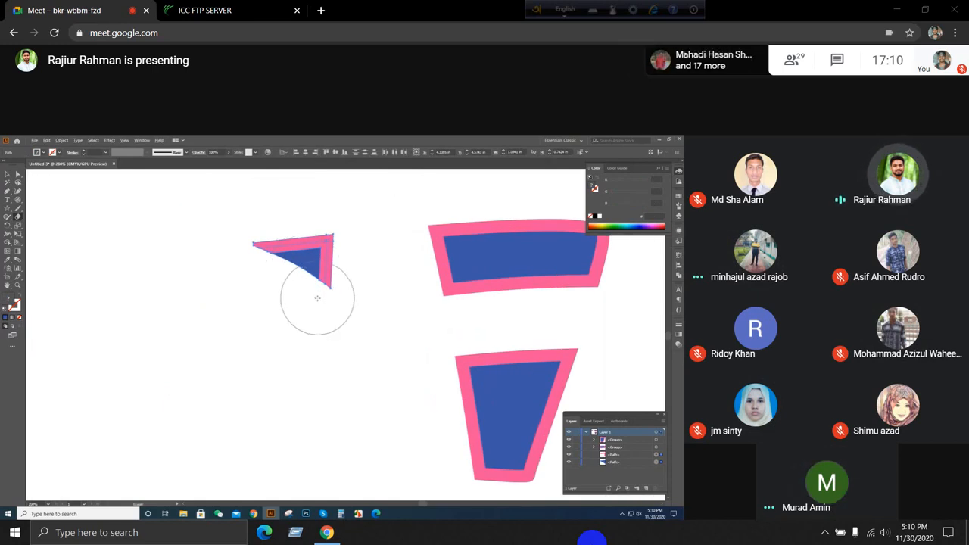
pyautogui.moveTo(305, 277); pyautogui.dragTo(296, 281)
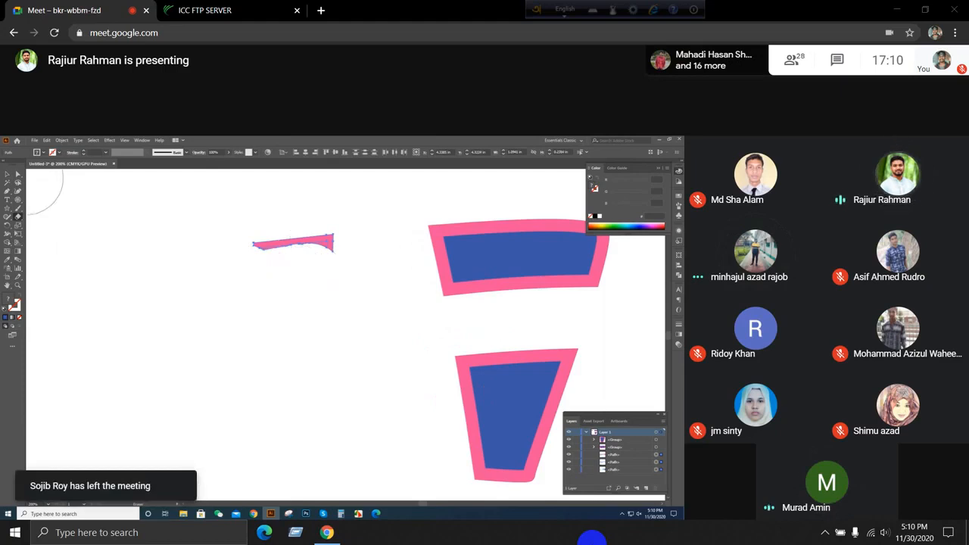
# Step: Select the leftover pieces of the erased shape and delete them
pyautogui.press('v')
pyautogui.moveTo(190, 173); pyautogui.dragTo(379, 311)
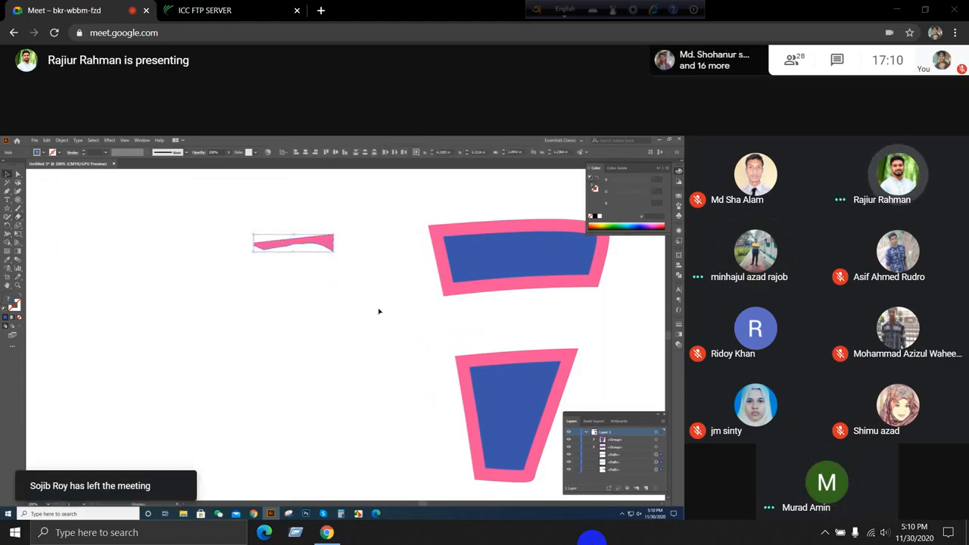
pyautogui.press('Delete')
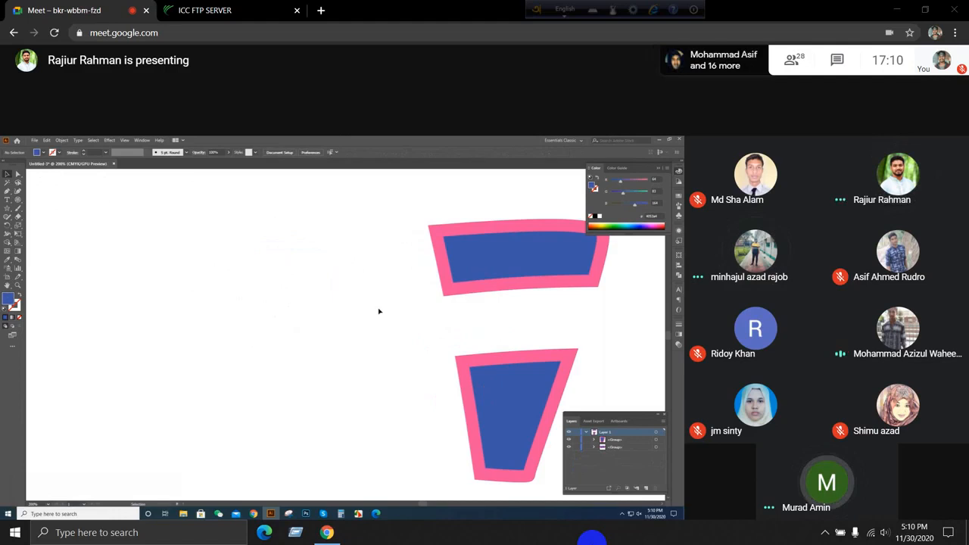
# Step: Move the wide rounded-corner shape toward the artboard's upper left and the tapered shape slightly upward
pyautogui.scroll(-3, 353, 301)
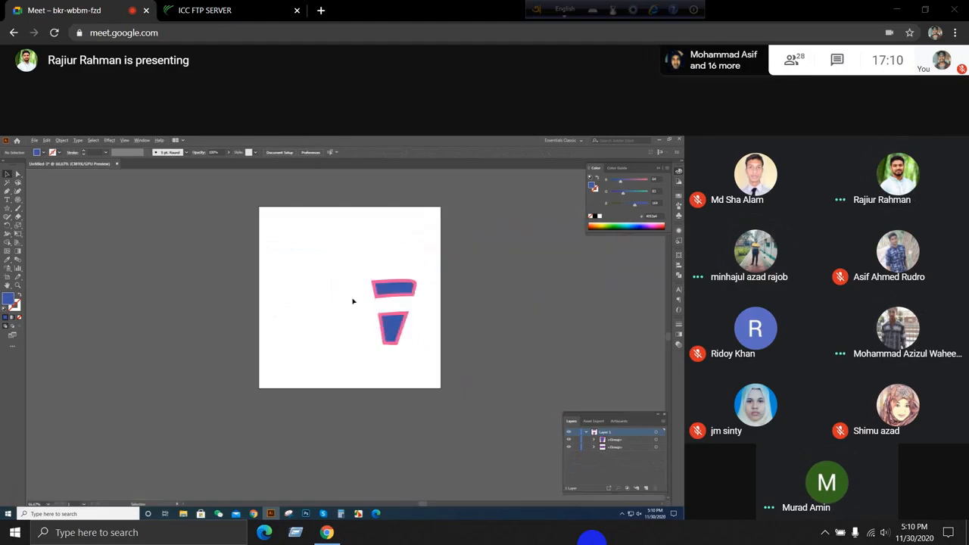
pyautogui.scroll(3, 400, 283)
pyautogui.moveTo(400, 283); pyautogui.dragTo(263, 261)
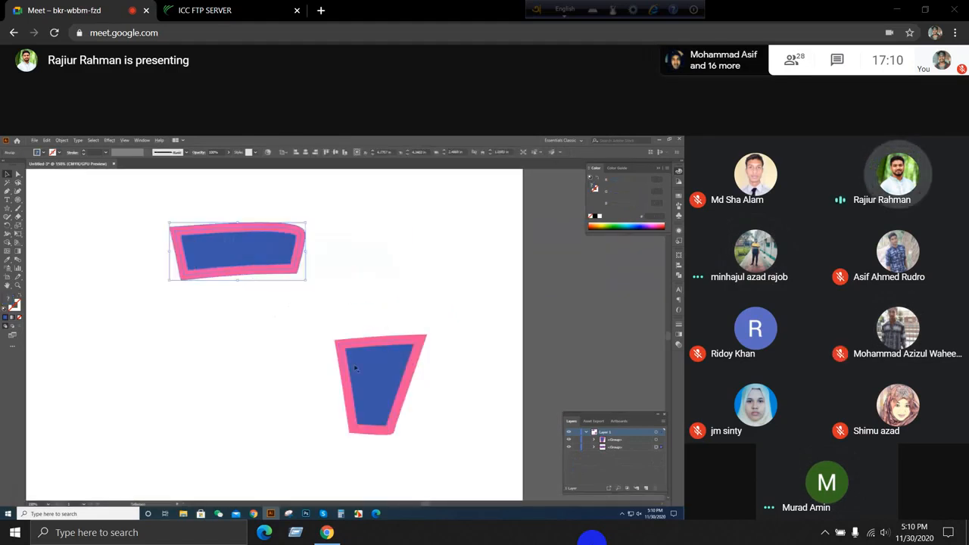
pyautogui.moveTo(369, 374); pyautogui.dragTo(374, 324)
# Step: Select both remaining pink and blue shapes and delete them to empty the artboard
pyautogui.click(266, 267)
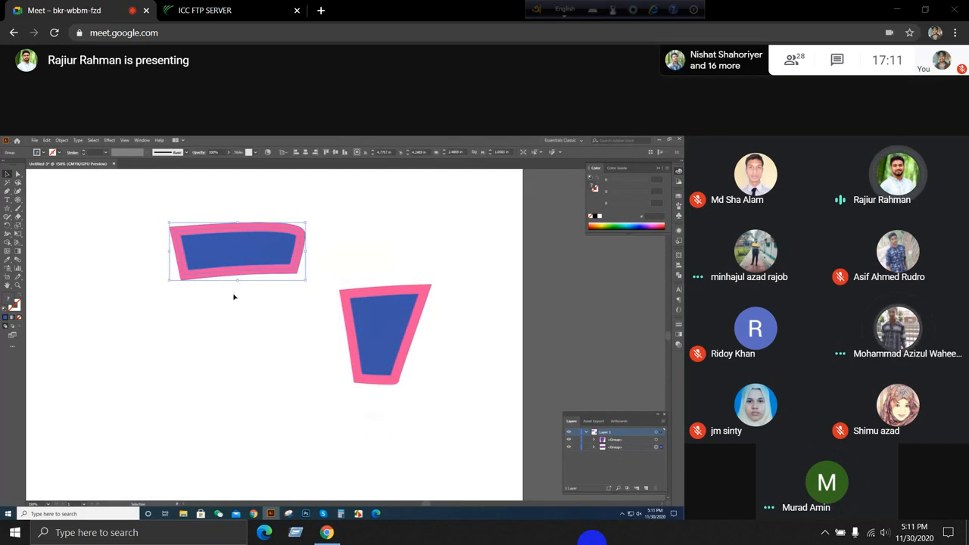
pyautogui.click(367, 328)
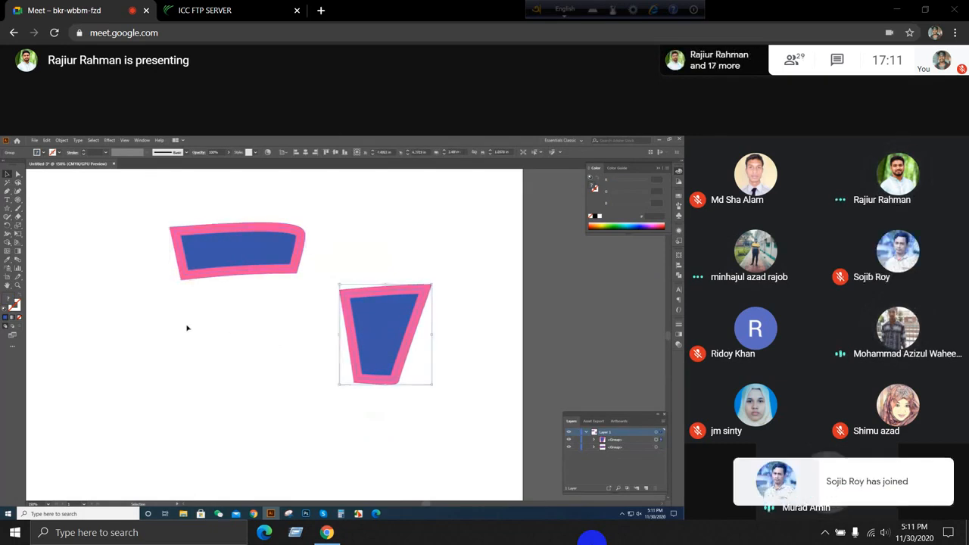
pyautogui.moveTo(137, 338); pyautogui.dragTo(424, 415)
pyautogui.press('Delete')
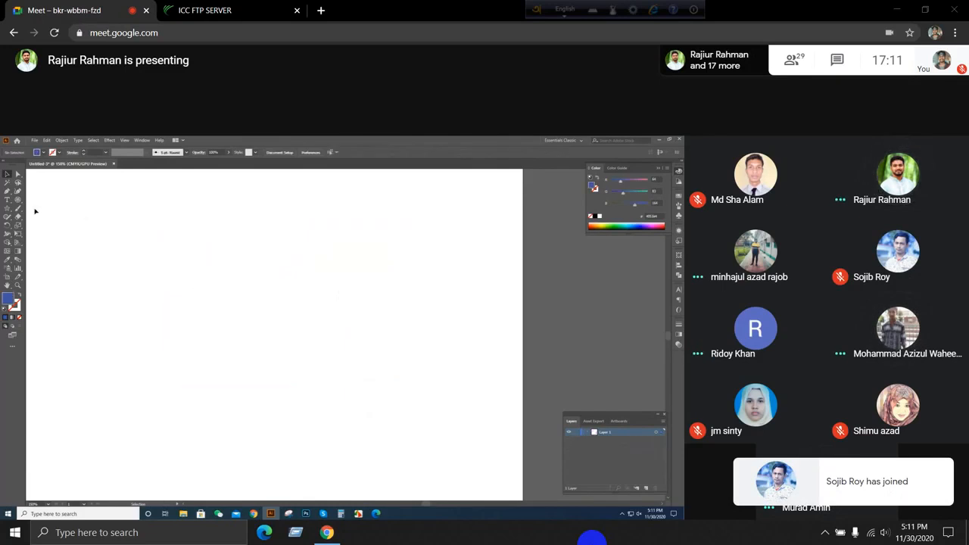
# Step: Draw a wide blue-filled rectangle without a stroke in the artboard's middle using the Rectangle tool
pyautogui.click(16, 209)
pyautogui.click(8, 209)
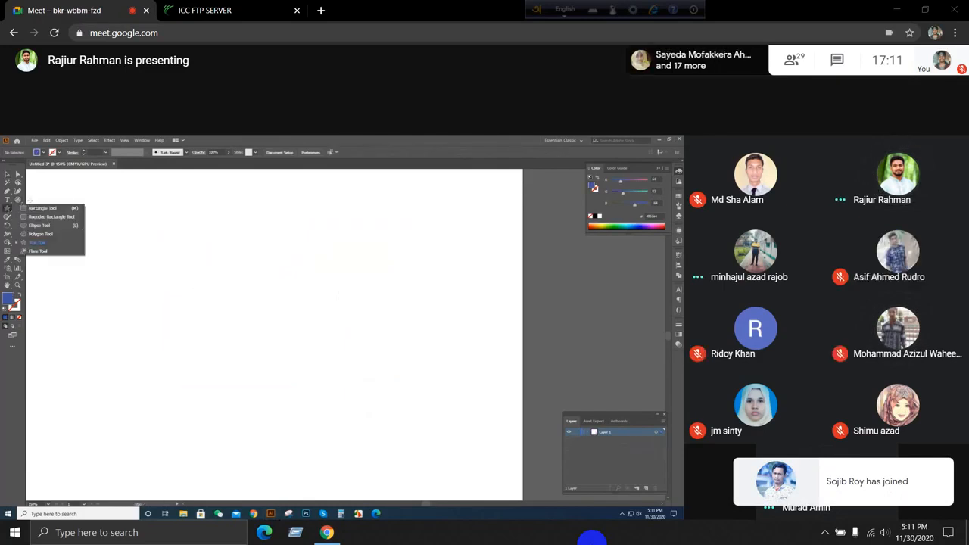
pyautogui.click(44, 208)
pyautogui.moveTo(195, 223); pyautogui.dragTo(369, 344)
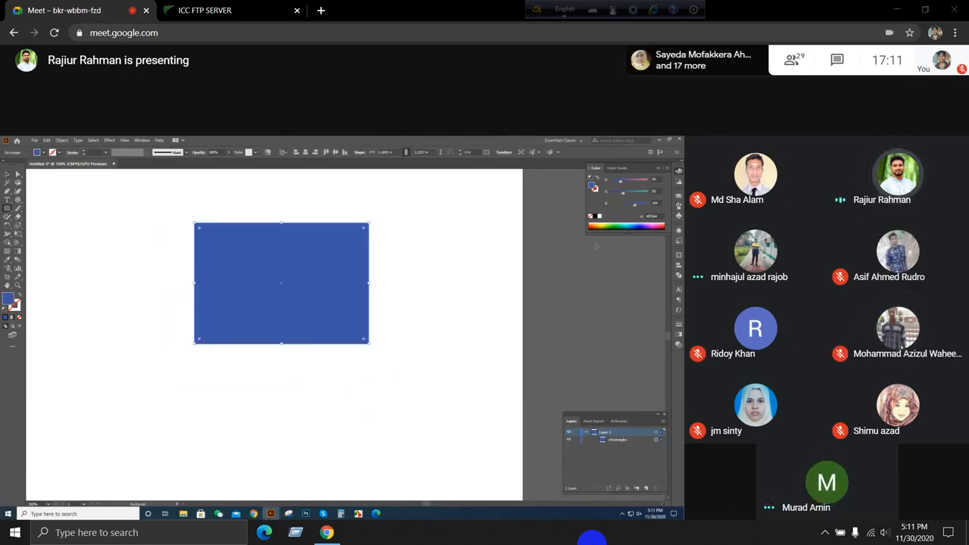